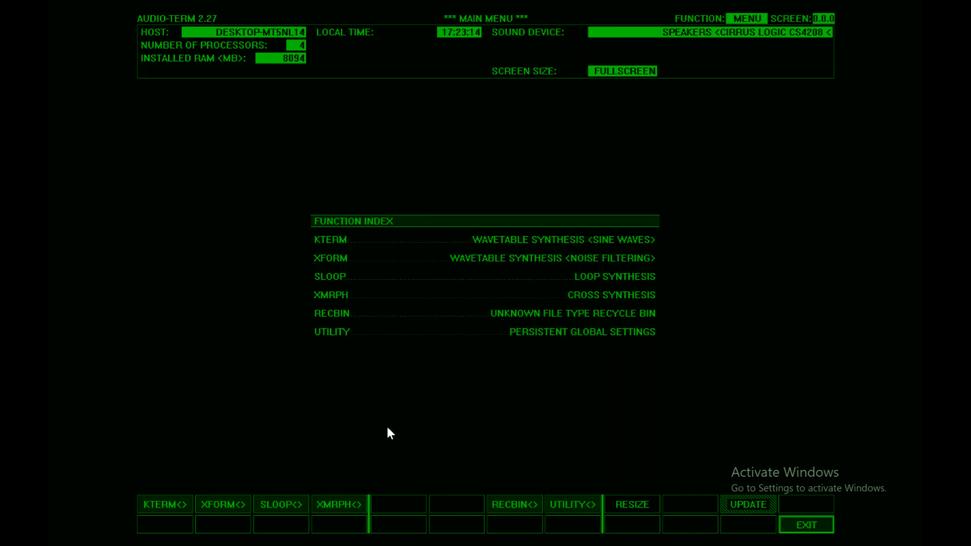
- Open the KTERM wavetable function's file operations and list the Komplexer WT wavetables
{"action": "left_click", "coordinate": [163, 504]}
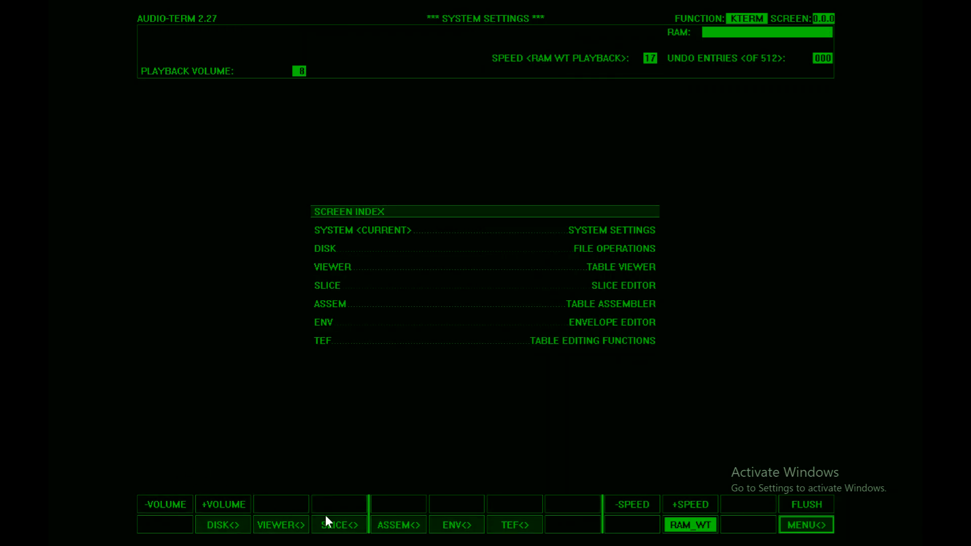
{"action": "left_click", "coordinate": [223, 525]}
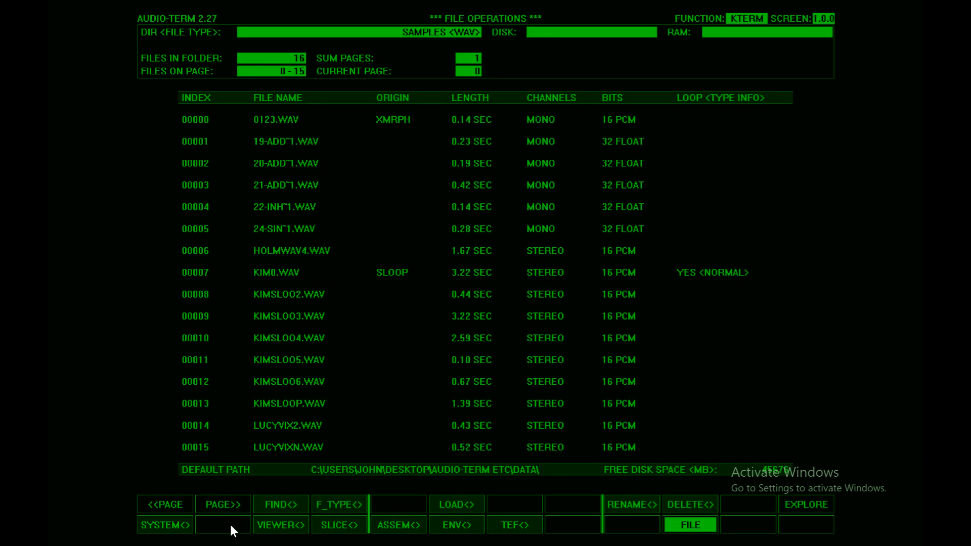
{"action": "left_click", "coordinate": [334, 506]}
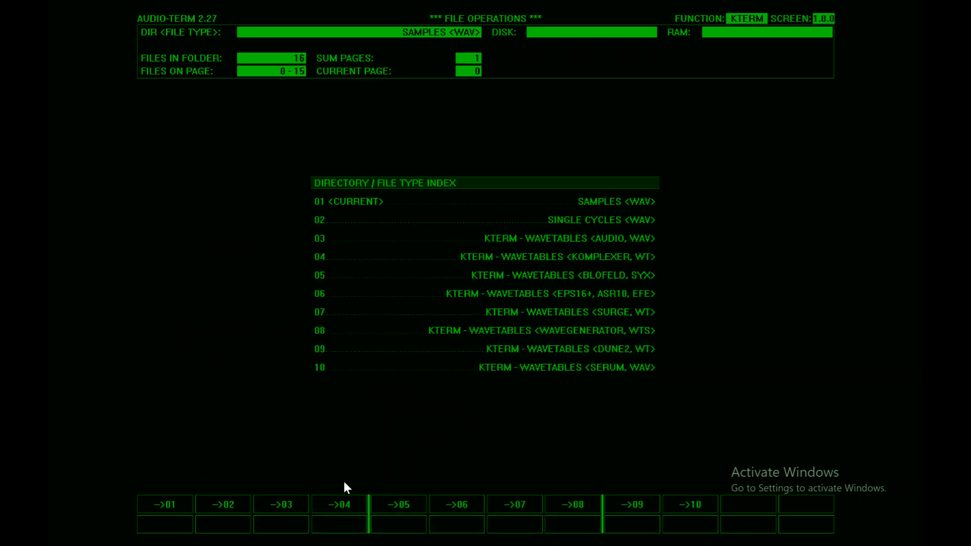
{"action": "left_click", "coordinate": [327, 504]}
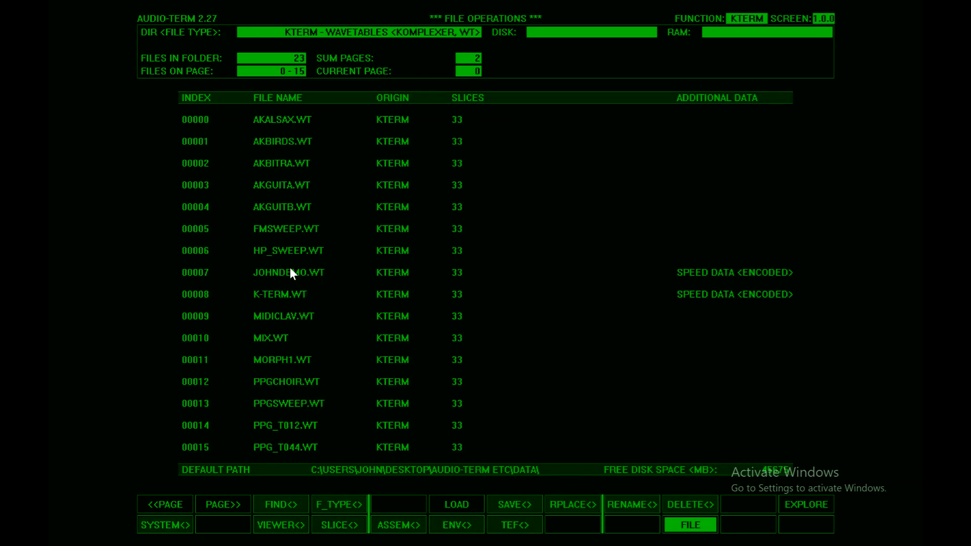
- Load the wavetable JOHNDEMO.WT from the file list
{"action": "left_click", "coordinate": [291, 270]}
{"action": "left_click", "coordinate": [285, 274]}
{"action": "left_click", "coordinate": [467, 508]}
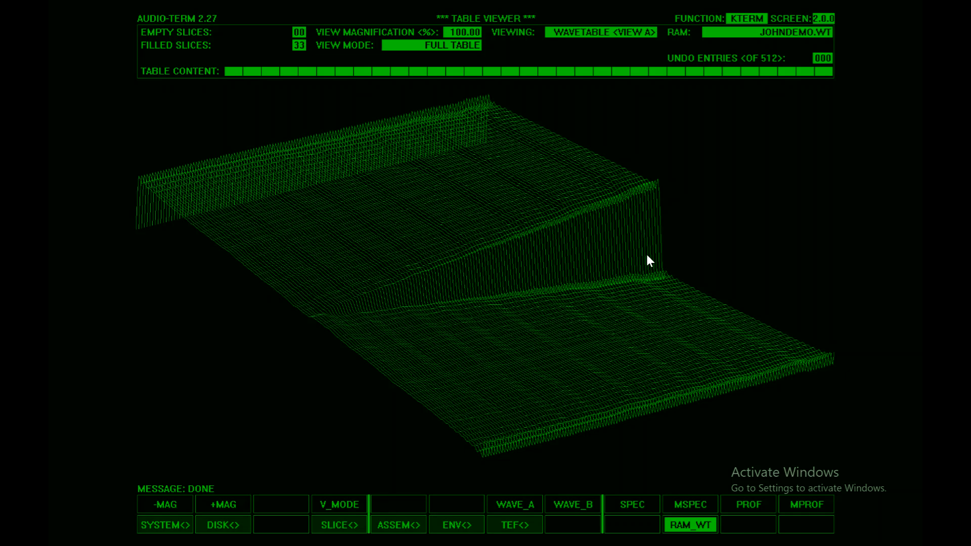
- Play the loaded wavetable, then apply the UNI_POL polarity function to it twice in the table editing functions
{"action": "left_click", "coordinate": [675, 524]}
{"action": "left_click", "coordinate": [518, 523]}
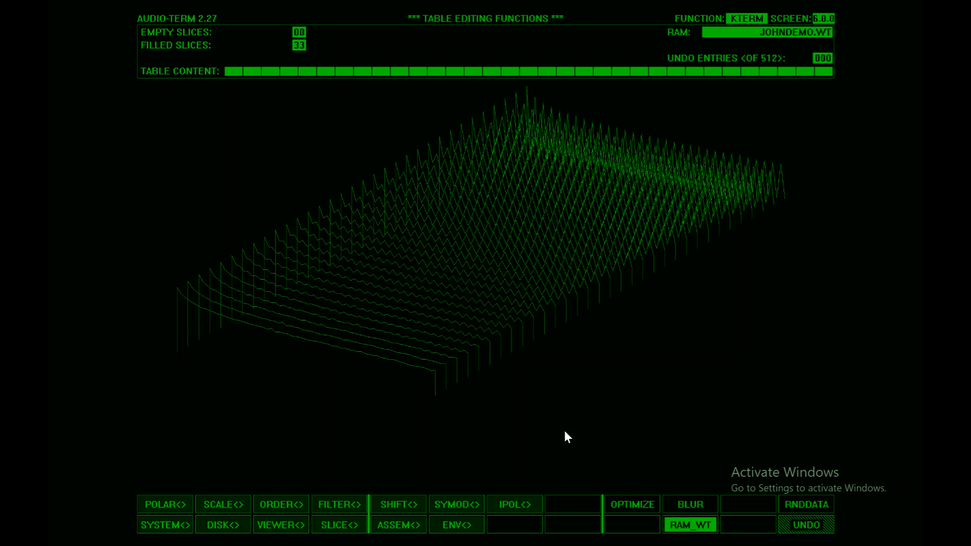
{"action": "left_click", "coordinate": [163, 506]}
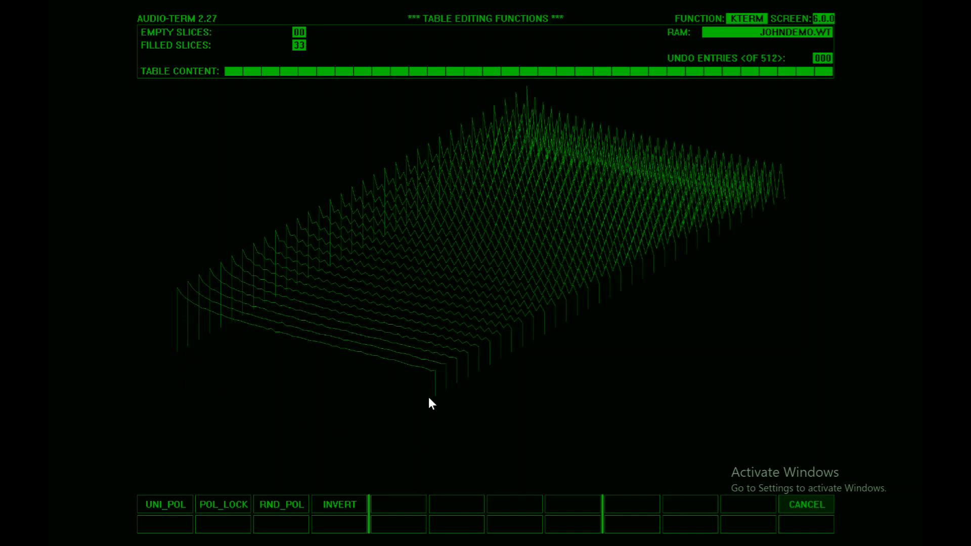
{"action": "left_click", "coordinate": [172, 504]}
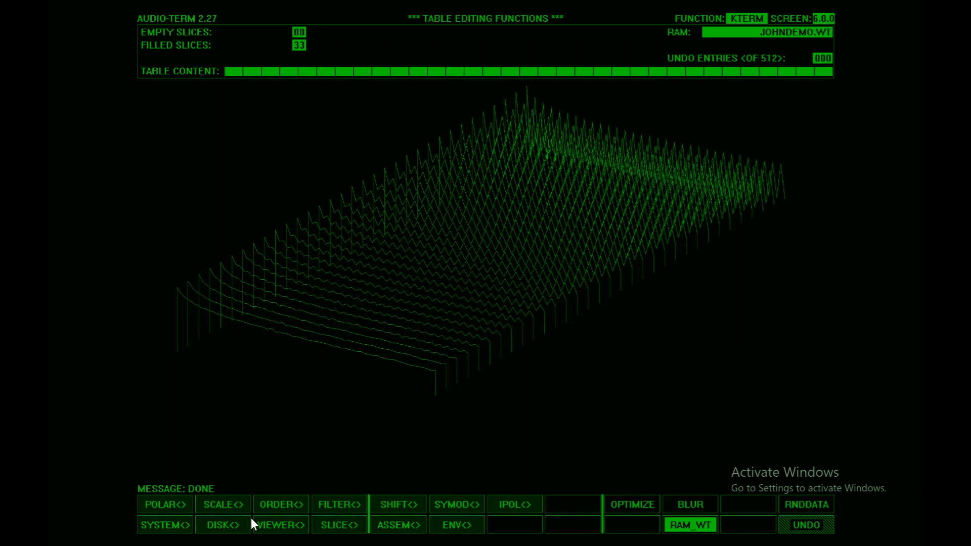
{"action": "left_click", "coordinate": [165, 505]}
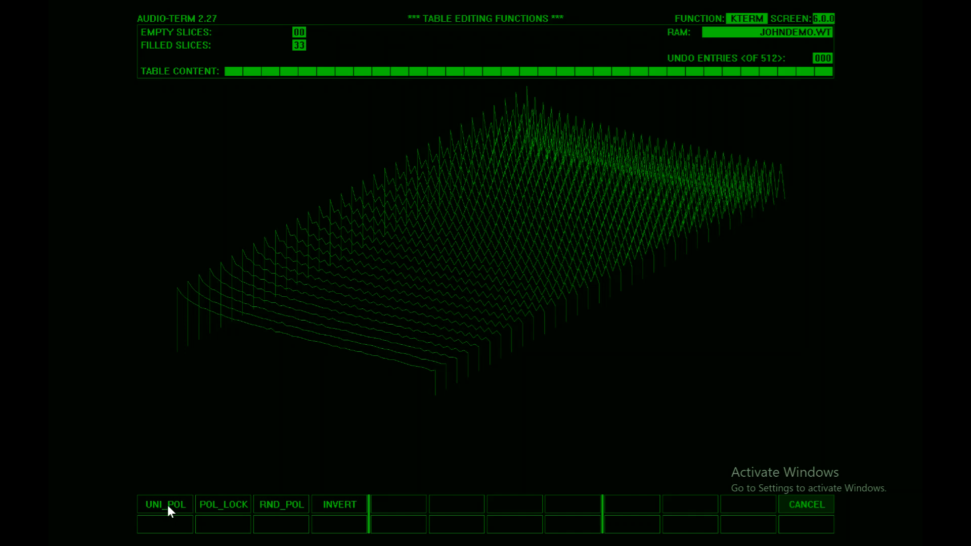
{"action": "left_click", "coordinate": [168, 505]}
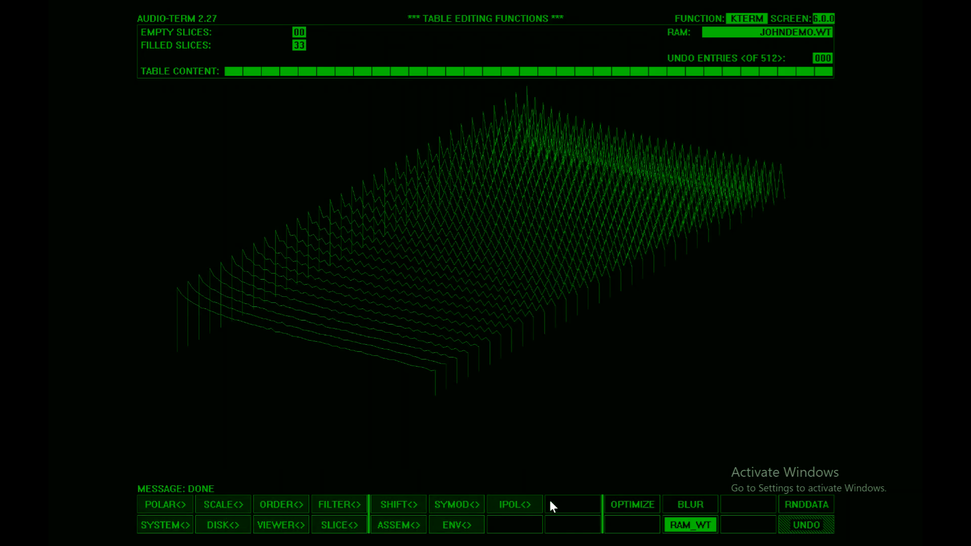
- Apply the POL_LOCK polarity function to the wavetable and play the result
{"action": "left_click", "coordinate": [157, 506]}
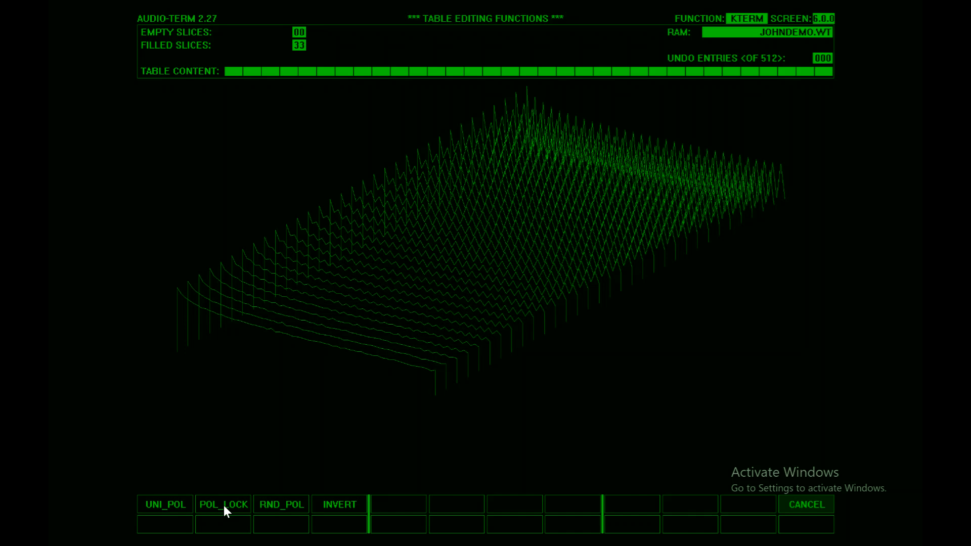
{"action": "left_click", "coordinate": [223, 505]}
{"action": "left_click", "coordinate": [690, 525]}
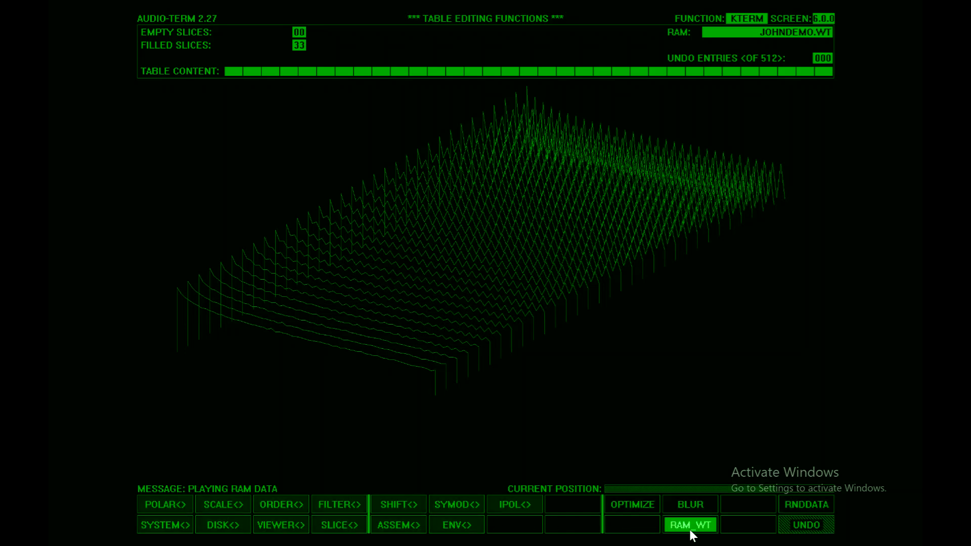
- Set the playback volume to 32 and play the wavetable in the table editing functions, trying an undo between playbacks
{"action": "left_click", "coordinate": [165, 528]}
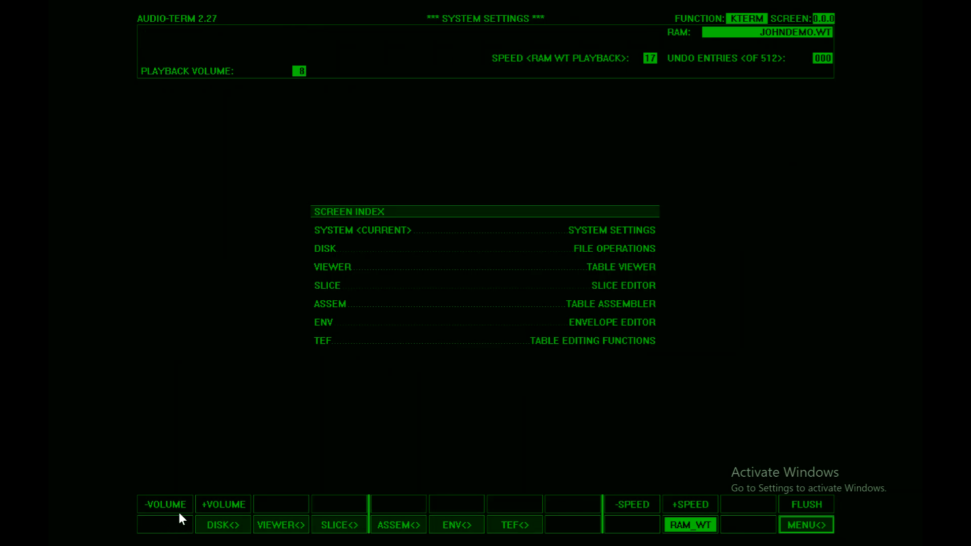
{"action": "left_click", "coordinate": [205, 505]}
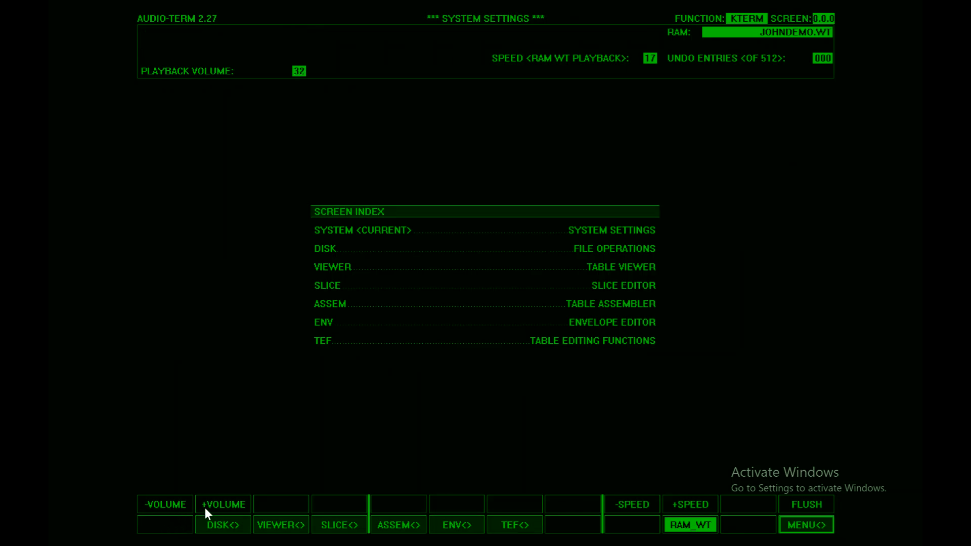
{"action": "left_click", "coordinate": [503, 527]}
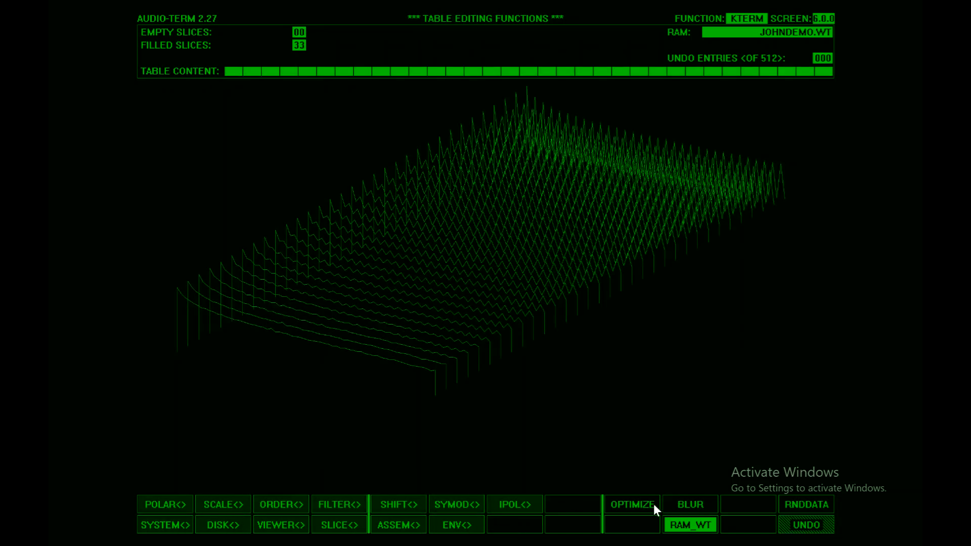
{"action": "left_click", "coordinate": [691, 524]}
{"action": "left_click", "coordinate": [809, 524]}
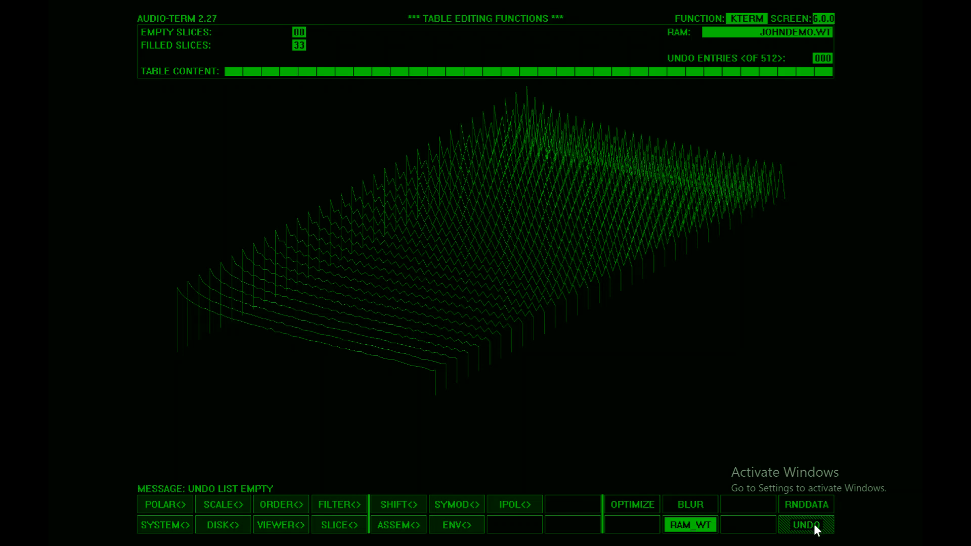
{"action": "left_click", "coordinate": [690, 525]}
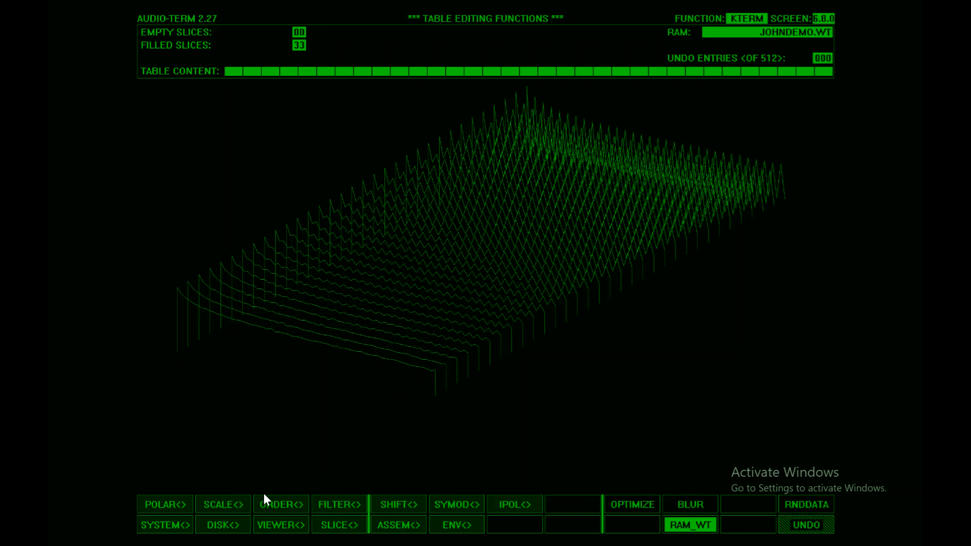
- Randomize the wavetable's polarities with the RND_POL function and play the result
{"action": "left_click", "coordinate": [171, 504]}
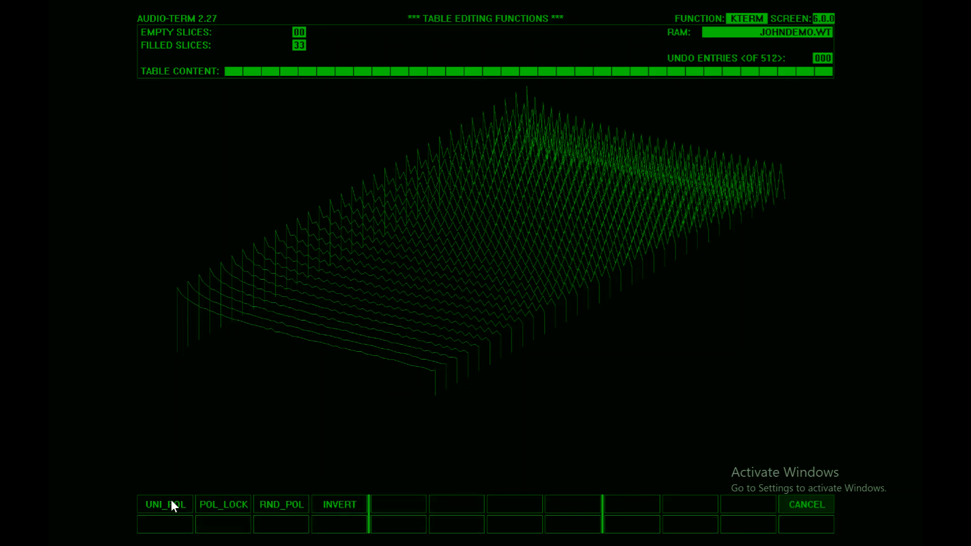
{"action": "left_click", "coordinate": [286, 503]}
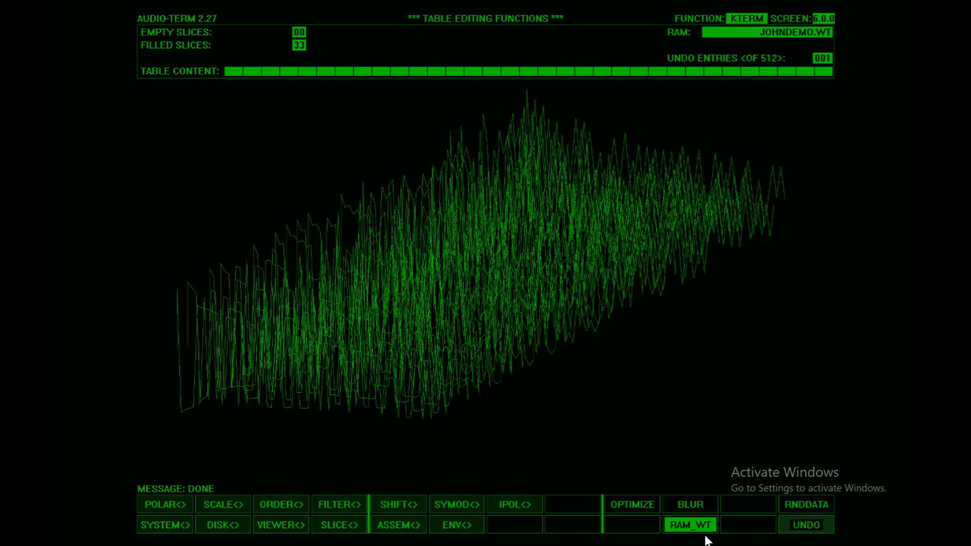
{"action": "left_click", "coordinate": [679, 526]}
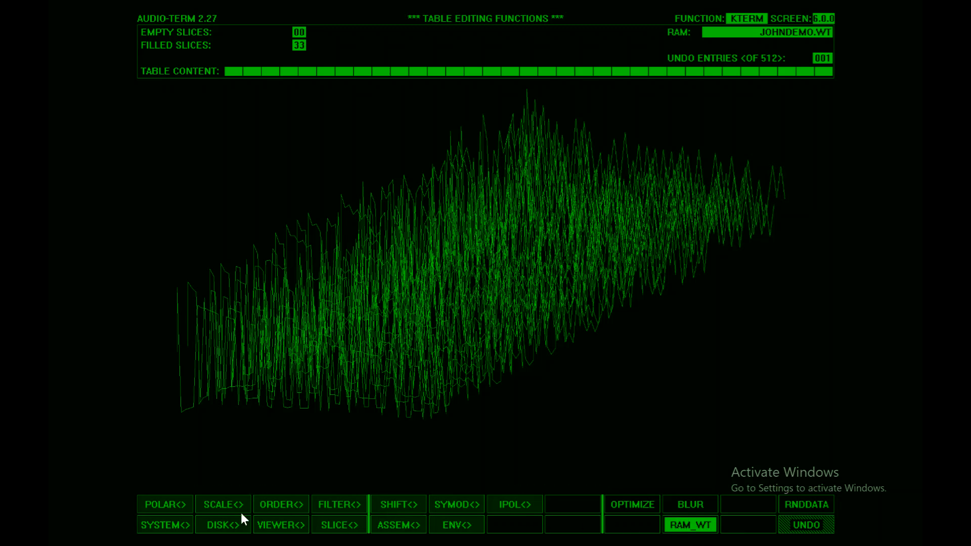
- Try the POL_LOCK function on the randomized wavetable, play the result and undo the change
{"action": "left_click", "coordinate": [169, 508]}
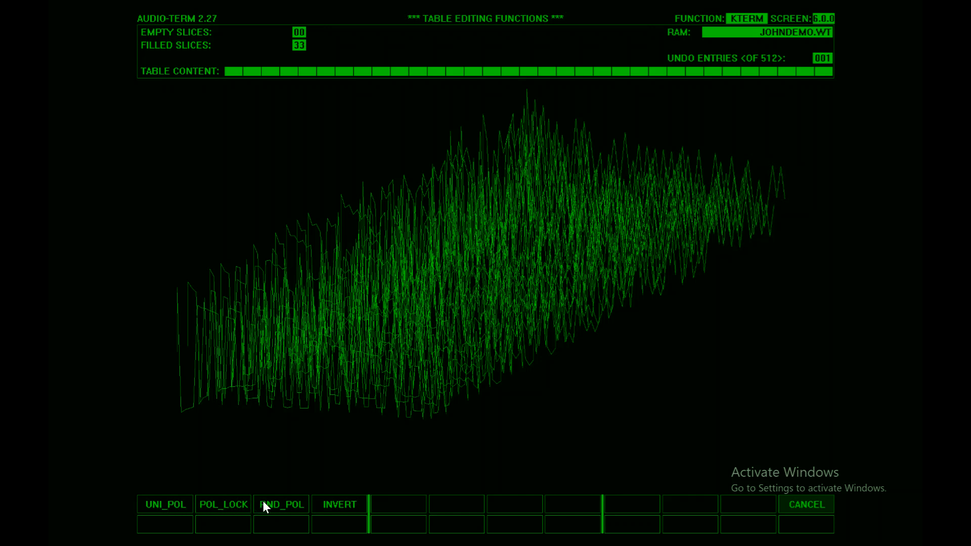
{"action": "left_click", "coordinate": [232, 505]}
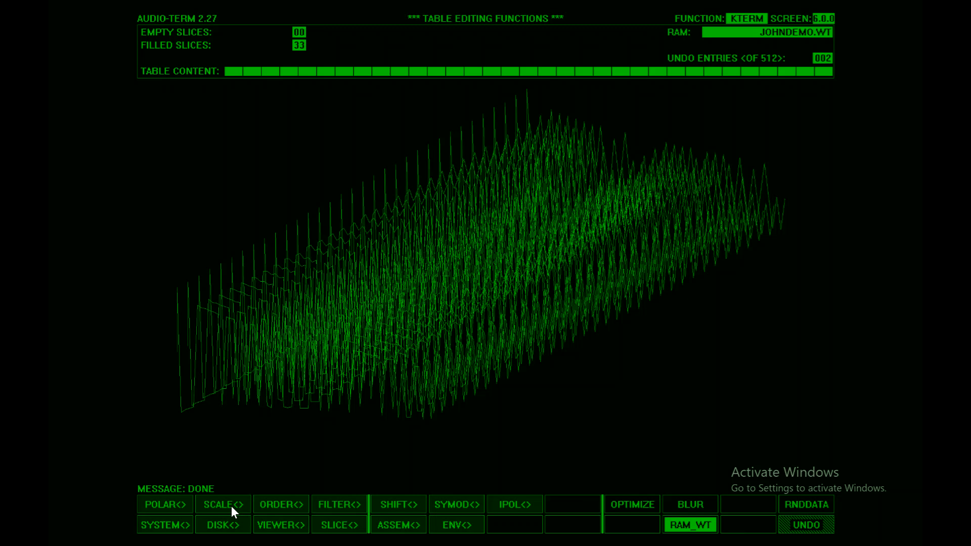
{"action": "left_click", "coordinate": [689, 524]}
{"action": "left_click", "coordinate": [804, 524]}
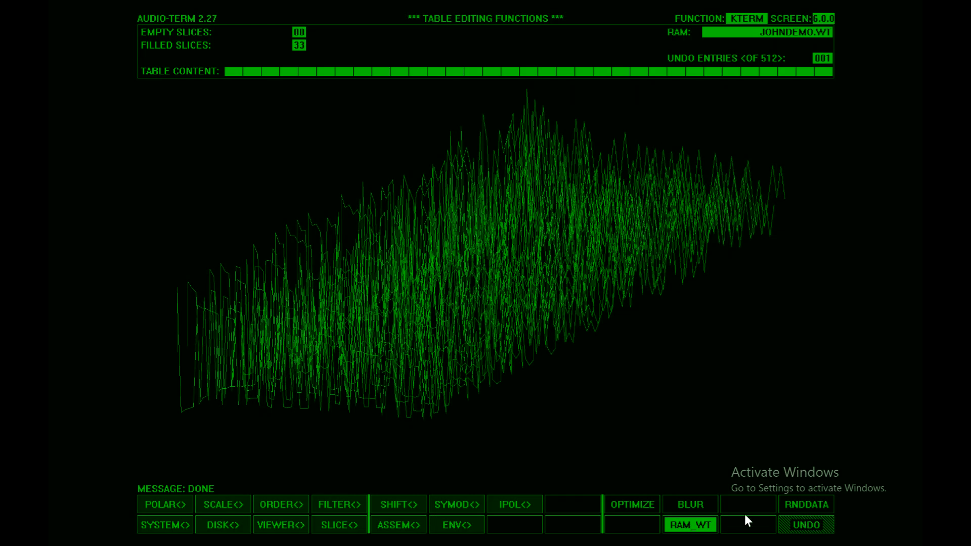
- Apply the UNI_POL polarity function to the wavetable with randomized polarities
{"action": "left_click", "coordinate": [165, 504]}
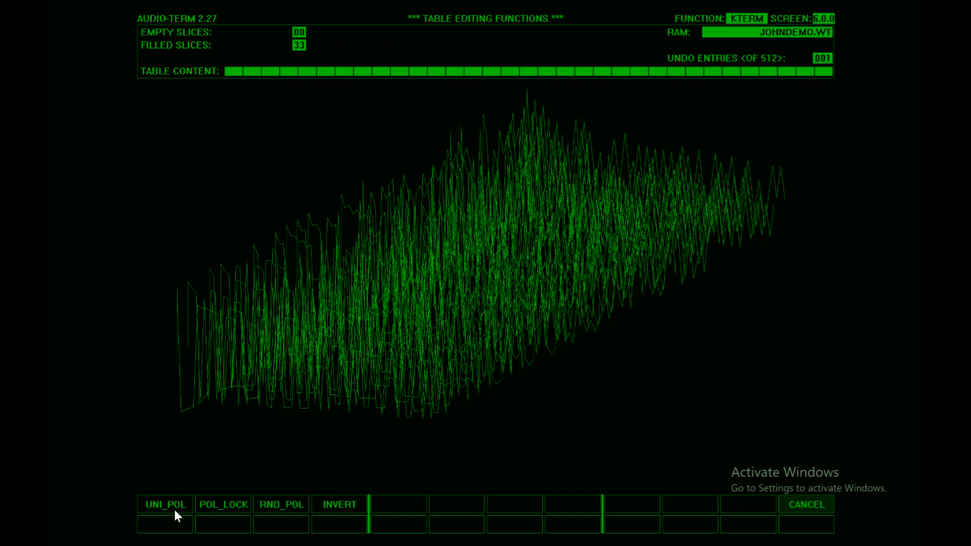
{"action": "left_click", "coordinate": [153, 508]}
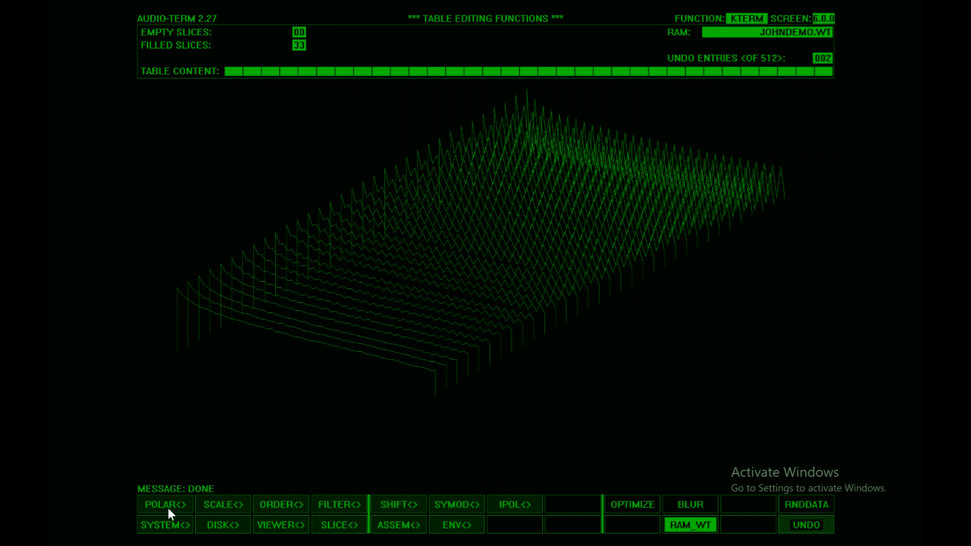
- Invert the wavetable's polarity, play the inverted version and invert it back
{"action": "left_click", "coordinate": [166, 508]}
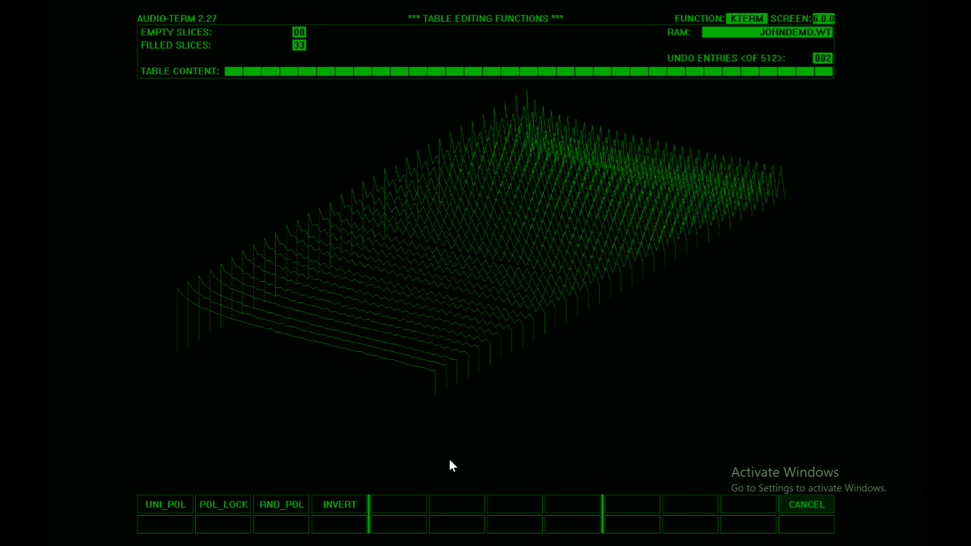
{"action": "left_click", "coordinate": [351, 505]}
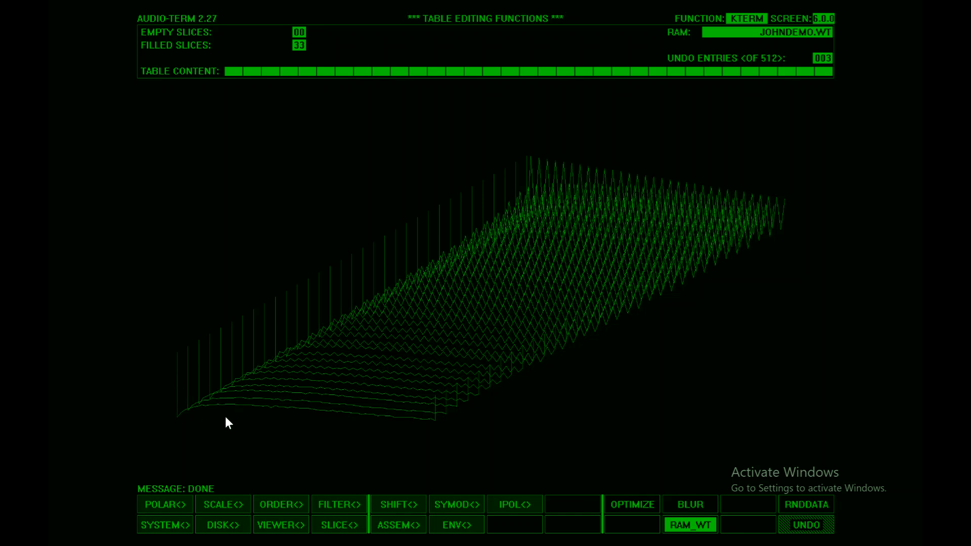
{"action": "left_click", "coordinate": [686, 526]}
{"action": "left_click", "coordinate": [164, 506]}
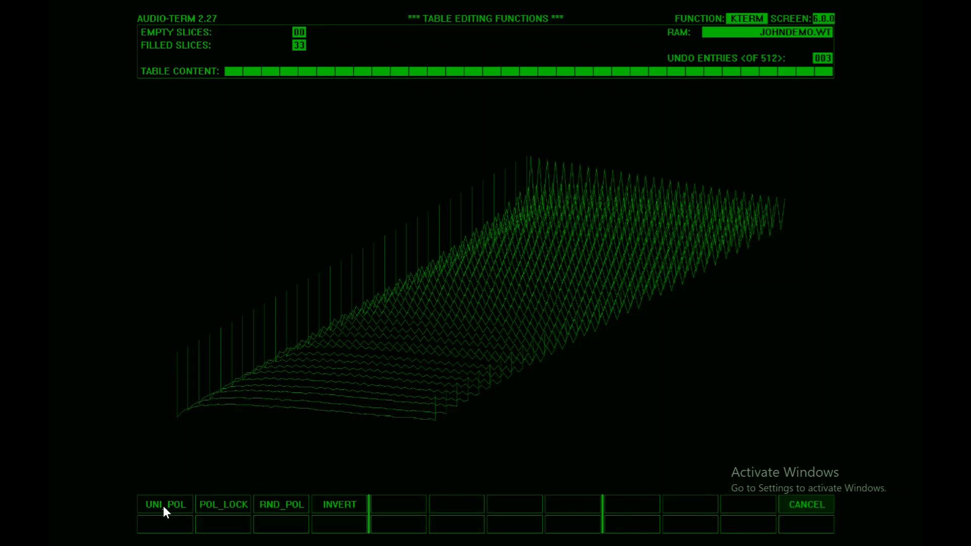
{"action": "left_click", "coordinate": [341, 505]}
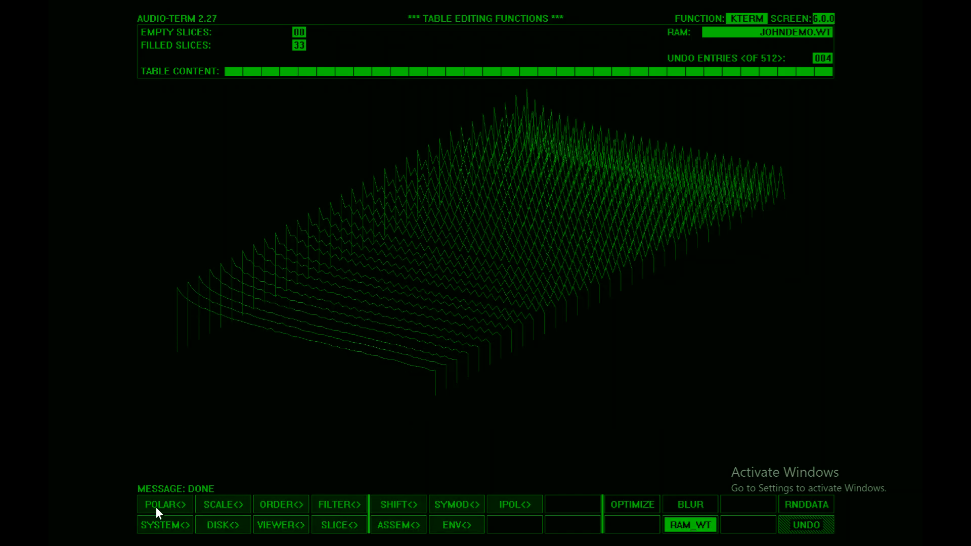
- Open amplitude profile scaling and play the input wavetable, selecting an early envelope segment and segment 25 between playbacks
{"action": "left_click", "coordinate": [221, 507]}
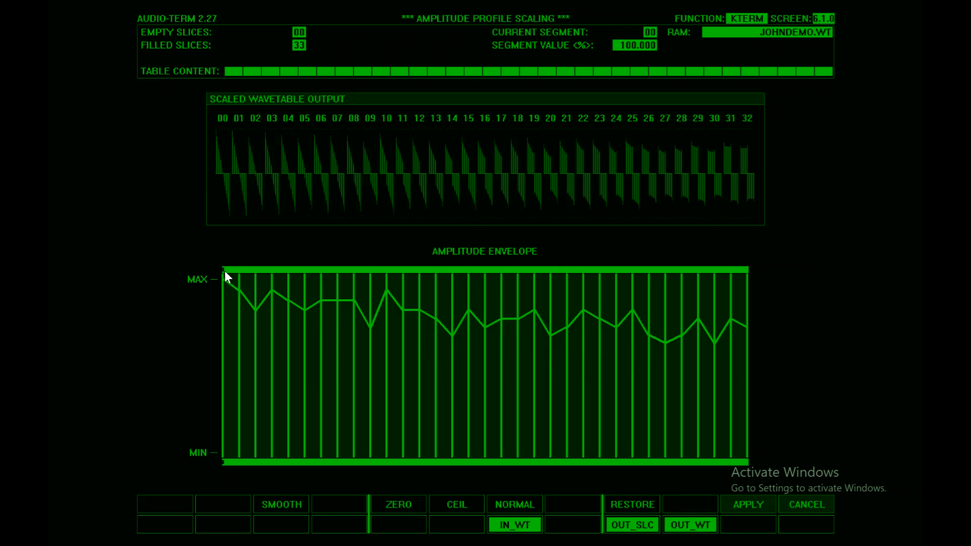
{"action": "left_click", "coordinate": [506, 526]}
{"action": "left_click", "coordinate": [283, 274]}
{"action": "left_click", "coordinate": [513, 527]}
{"action": "left_click", "coordinate": [635, 273]}
{"action": "left_click", "coordinate": [533, 524]}
- Select envelope segment 32 and play the input wavetable and the segment's output slice for comparison
{"action": "left_click", "coordinate": [742, 272]}
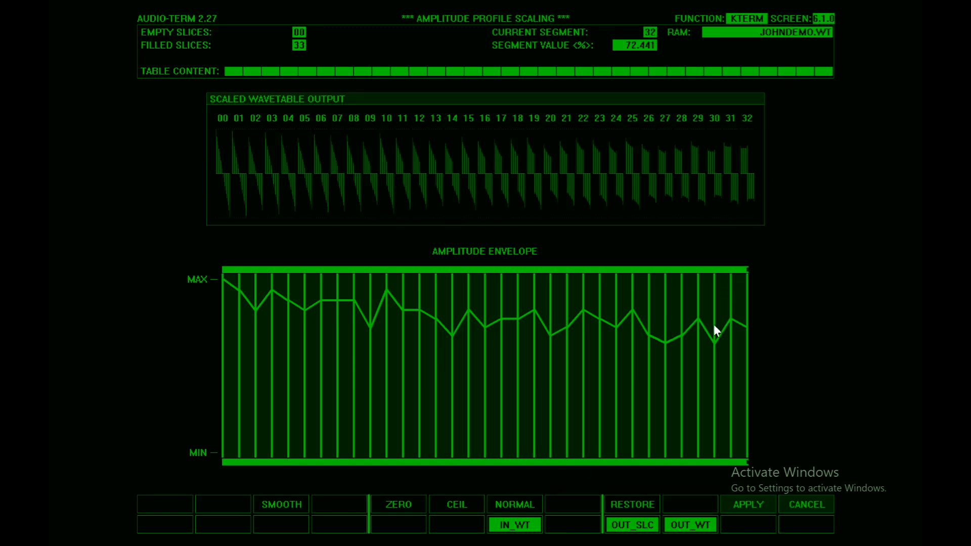
{"action": "left_click", "coordinate": [519, 524]}
{"action": "left_click", "coordinate": [633, 526]}
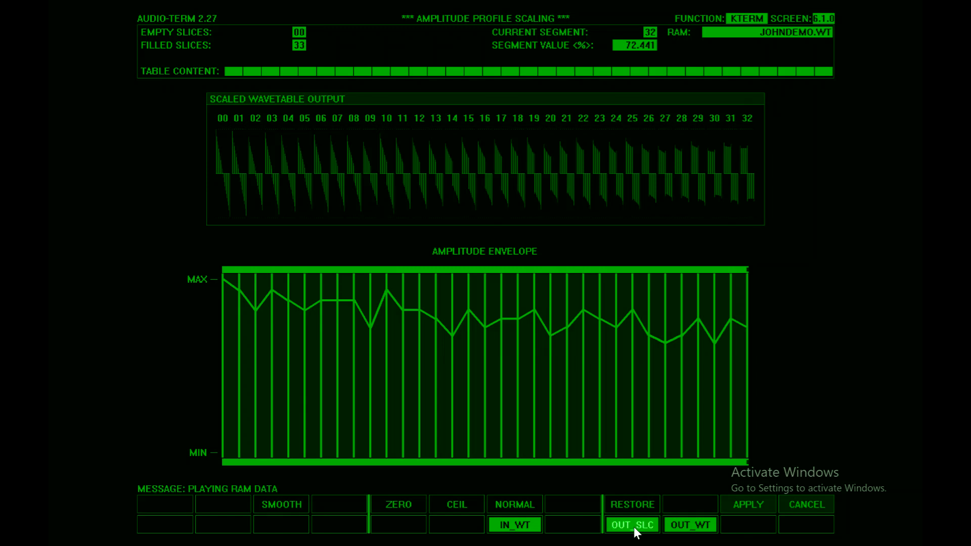
{"action": "left_click", "coordinate": [513, 524]}
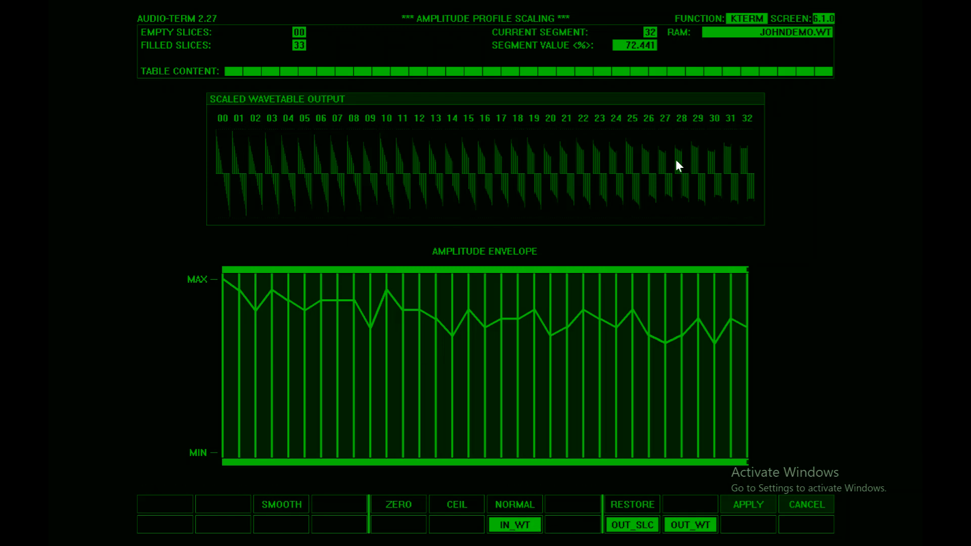
- Play the input wavetable again, then audition the scaled output slices of envelope segments 27, 23 and 03
{"action": "left_click", "coordinate": [519, 526]}
{"action": "left_click", "coordinate": [665, 272]}
{"action": "left_click", "coordinate": [629, 525]}
{"action": "left_click", "coordinate": [601, 271]}
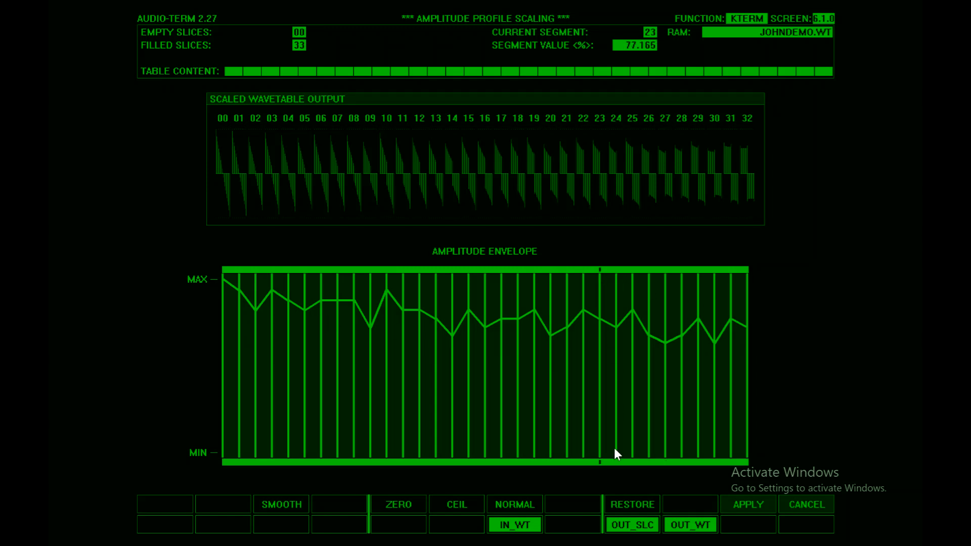
{"action": "left_click", "coordinate": [629, 524]}
{"action": "left_click", "coordinate": [280, 272]}
{"action": "left_click", "coordinate": [608, 526]}
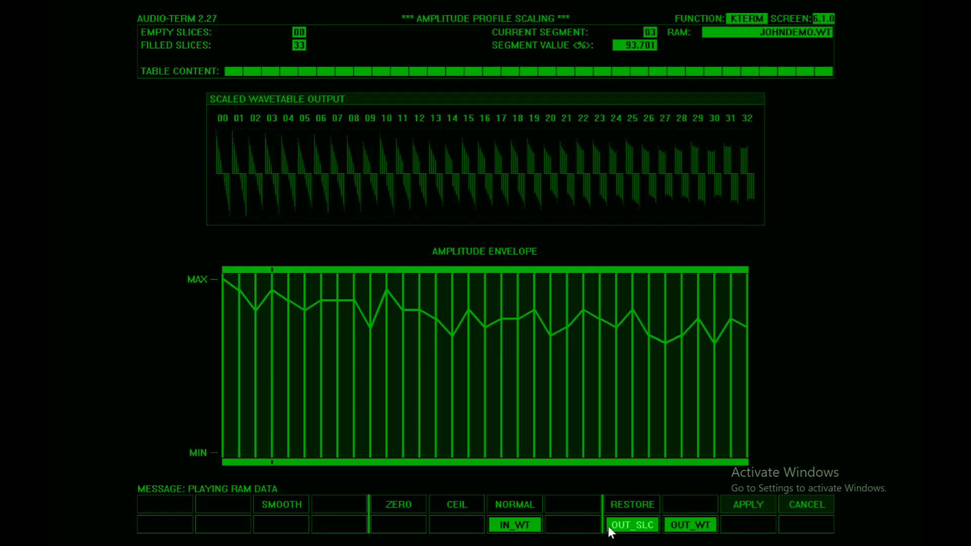
- Audition the scaled output slices of envelope segments 00 and 32, and play the full input and output wavetables for comparison
{"action": "left_click", "coordinate": [227, 271]}
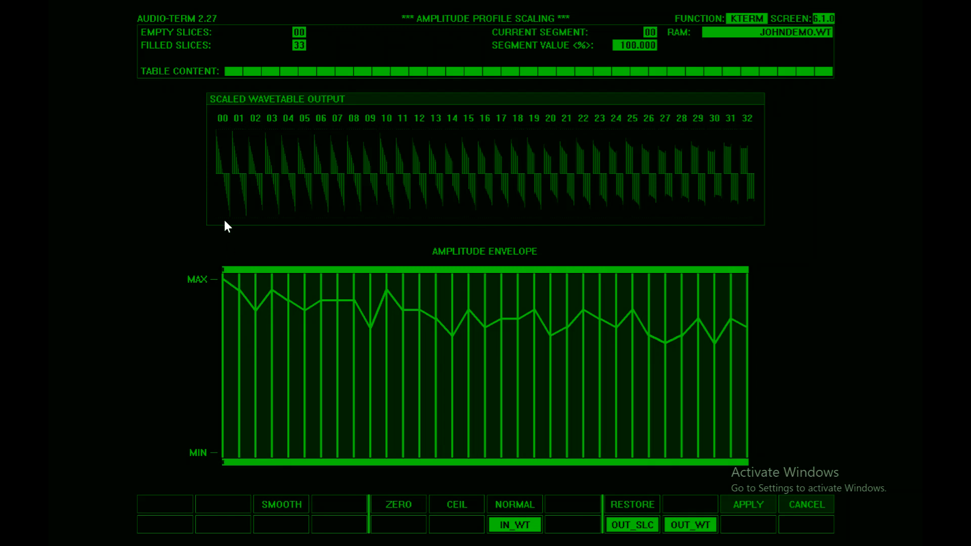
{"action": "left_click", "coordinate": [623, 527]}
{"action": "left_click", "coordinate": [737, 270]}
{"action": "left_click", "coordinate": [641, 527]}
{"action": "left_click", "coordinate": [505, 530]}
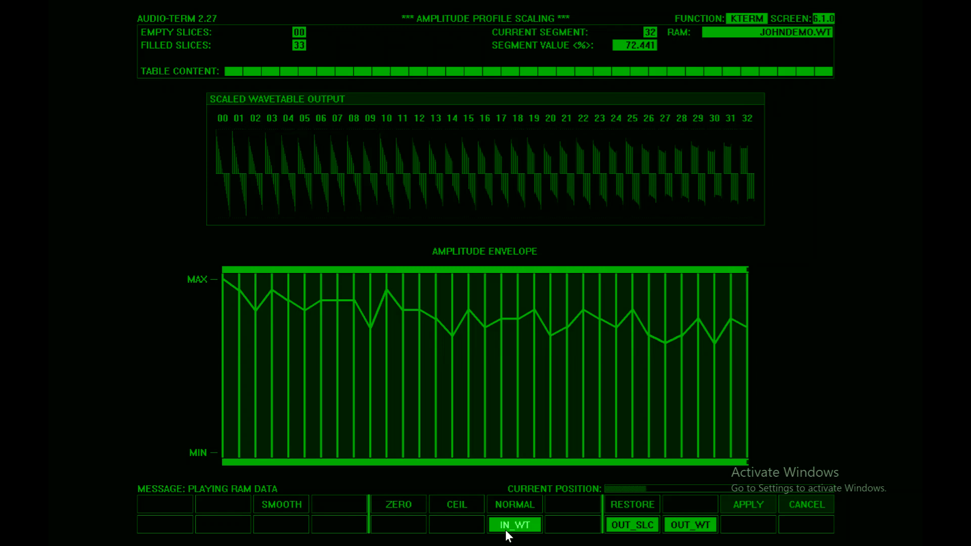
{"action": "left_click", "coordinate": [687, 522]}
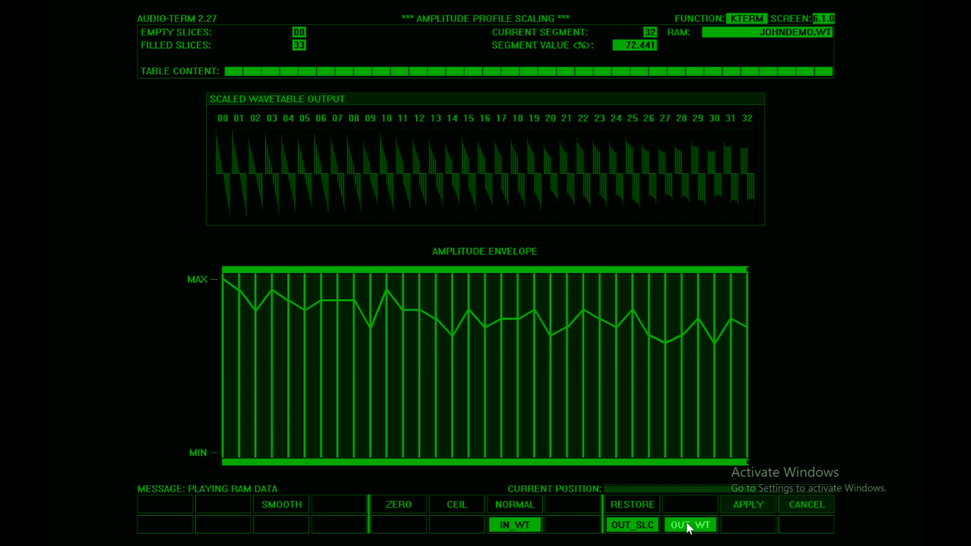
- Draw an amplitude envelope falling from maximum at segment 00 to minimum at segment 32, and compare the output and input wavetables by ear
{"action": "left_click", "coordinate": [240, 282]}
{"action": "mouse_move", "coordinate": [243, 284]}
{"action": "left_mouse_down"}
{"action": "mouse_move", "coordinate": [440, 379]}
{"action": "mouse_move", "coordinate": [632, 447]}
{"action": "mouse_move", "coordinate": [768, 464]}
{"action": "left_mouse_up"}
{"action": "left_click", "coordinate": [688, 525]}
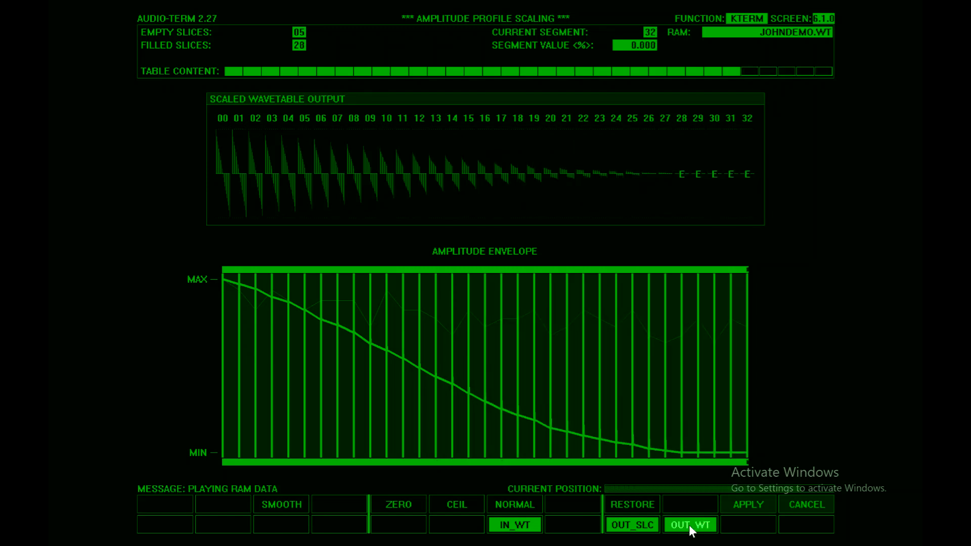
{"action": "left_click", "coordinate": [498, 526]}
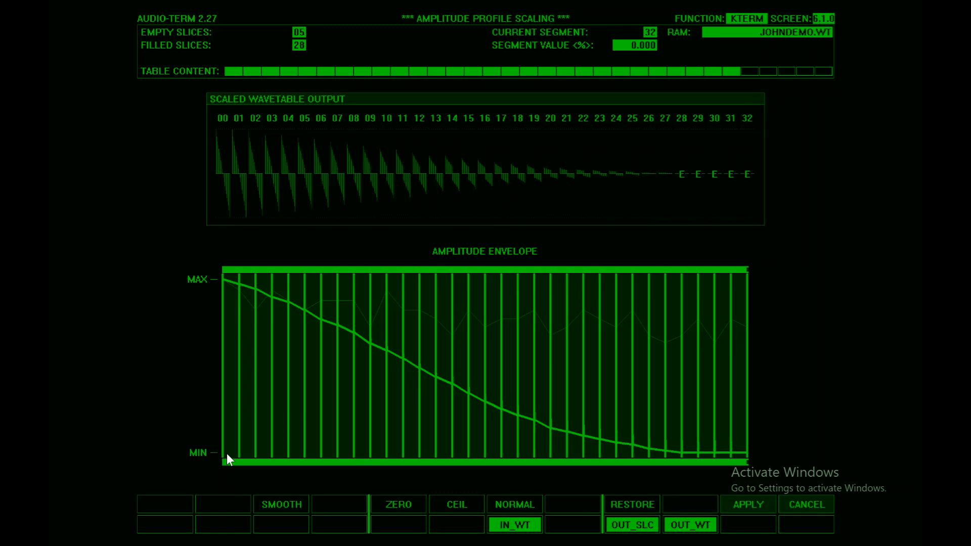
- Draw an amplitude envelope rising from minimum at segment 00 to maximum at segment 32, and play the input and output wavetables
{"action": "mouse_move", "coordinate": [227, 453]}
{"action": "left_mouse_down"}
{"action": "mouse_move", "coordinate": [398, 422]}
{"action": "mouse_move", "coordinate": [757, 274]}
{"action": "left_mouse_up"}
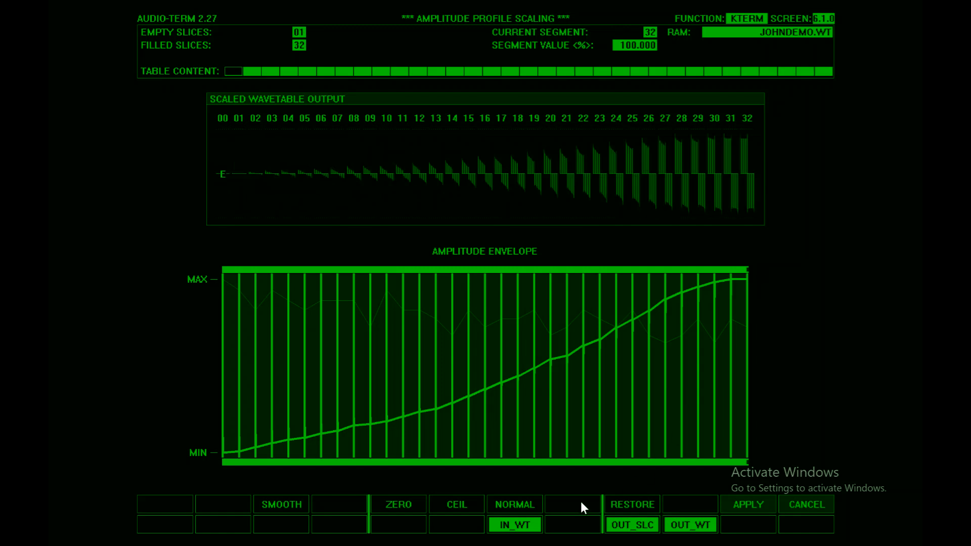
{"action": "left_click", "coordinate": [504, 525]}
{"action": "left_click", "coordinate": [691, 524]}
- Draw a freehand wavy amplitude envelope, redraw it with more peaks across all segments, and smooth it three times
{"action": "mouse_move", "coordinate": [237, 434]}
{"action": "left_mouse_down"}
{"action": "mouse_move", "coordinate": [362, 340]}
{"action": "mouse_move", "coordinate": [631, 391]}
{"action": "mouse_move", "coordinate": [741, 341]}
{"action": "mouse_move", "coordinate": [772, 444]}
{"action": "left_mouse_up"}
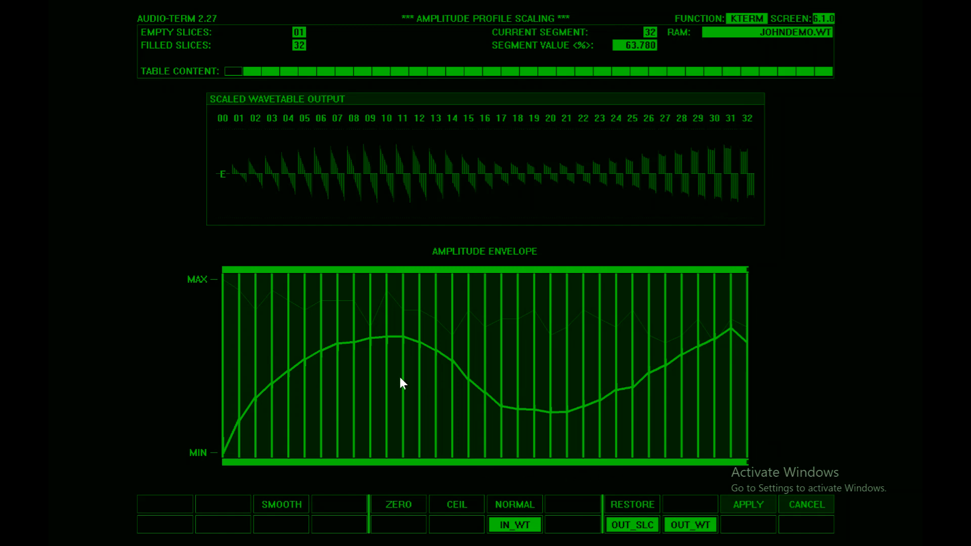
{"action": "mouse_move", "coordinate": [250, 386]}
{"action": "left_mouse_down"}
{"action": "mouse_move", "coordinate": [357, 379]}
{"action": "mouse_move", "coordinate": [483, 422]}
{"action": "mouse_move", "coordinate": [642, 369]}
{"action": "mouse_move", "coordinate": [780, 376]}
{"action": "left_mouse_up"}
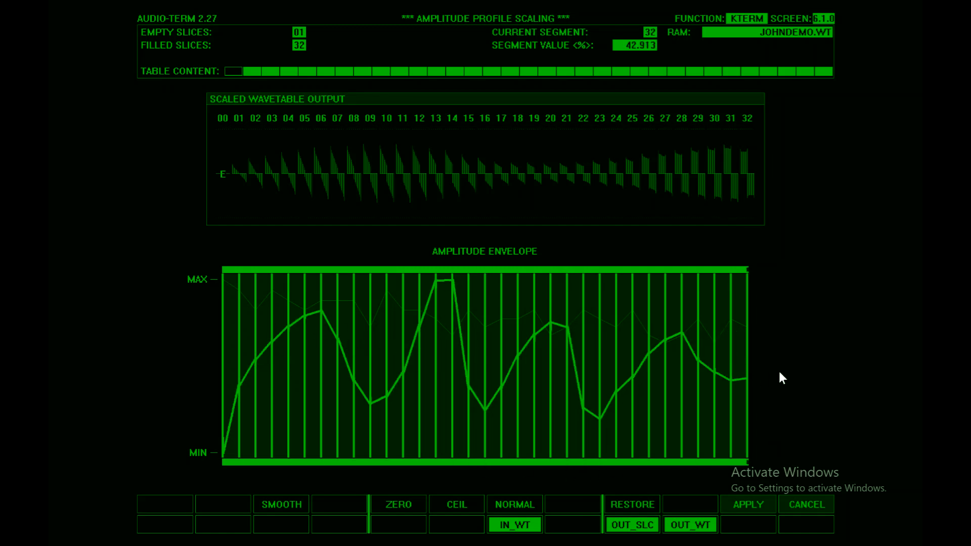
{"action": "left_click", "coordinate": [272, 504]}
{"action": "left_click", "coordinate": [273, 504]}
{"action": "left_click", "coordinate": [272, 505]}
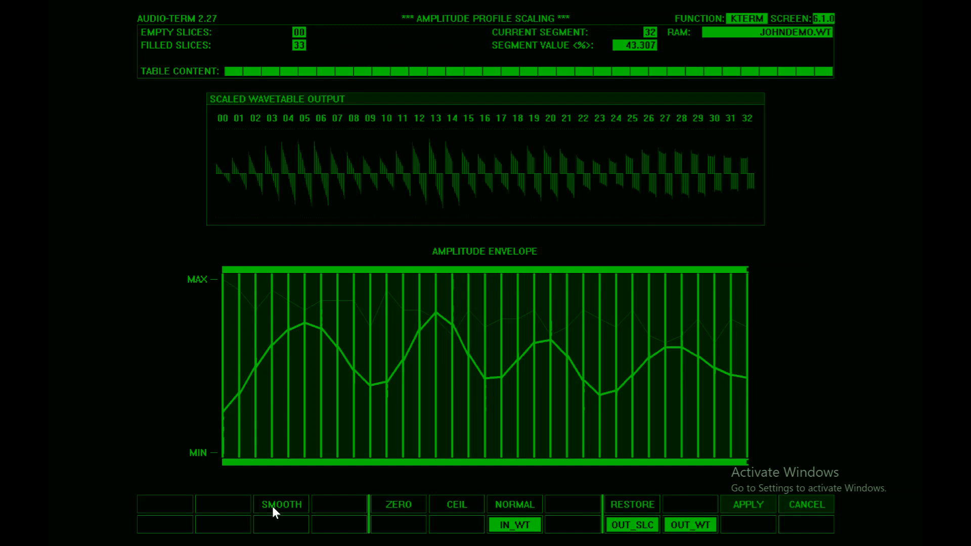
- Set the whole amplitude envelope to zero, raise it to the ceiling, and play the output wavetable
{"action": "left_click", "coordinate": [397, 506]}
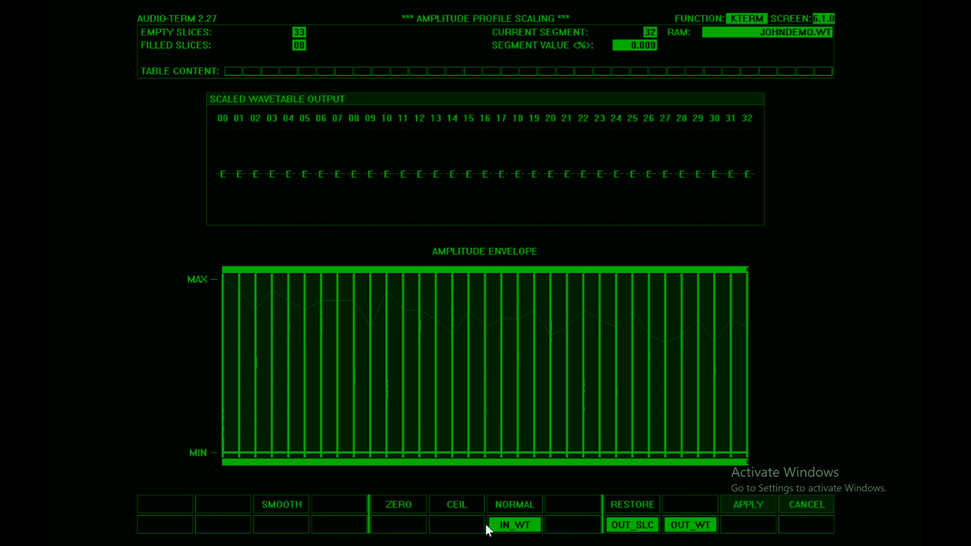
{"action": "left_click", "coordinate": [459, 506]}
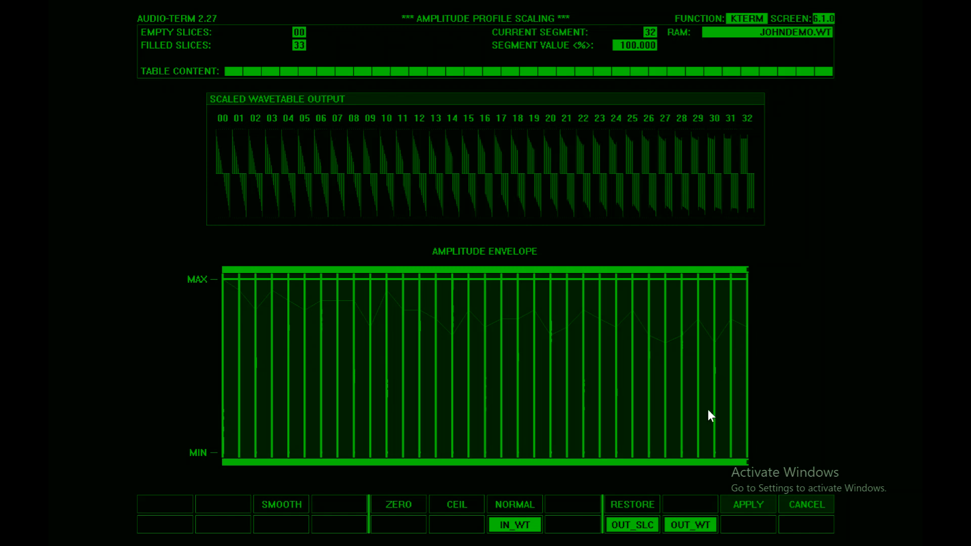
{"action": "left_click", "coordinate": [685, 519]}
- Draw a wavy envelope with two humps, bring segment 00 to 63.780%, and normalize the envelope
{"action": "mouse_move", "coordinate": [234, 373]}
{"action": "left_mouse_down"}
{"action": "mouse_move", "coordinate": [243, 381]}
{"action": "mouse_move", "coordinate": [367, 330]}
{"action": "mouse_move", "coordinate": [545, 324]}
{"action": "mouse_move", "coordinate": [711, 367]}
{"action": "mouse_move", "coordinate": [748, 362]}
{"action": "left_mouse_up"}
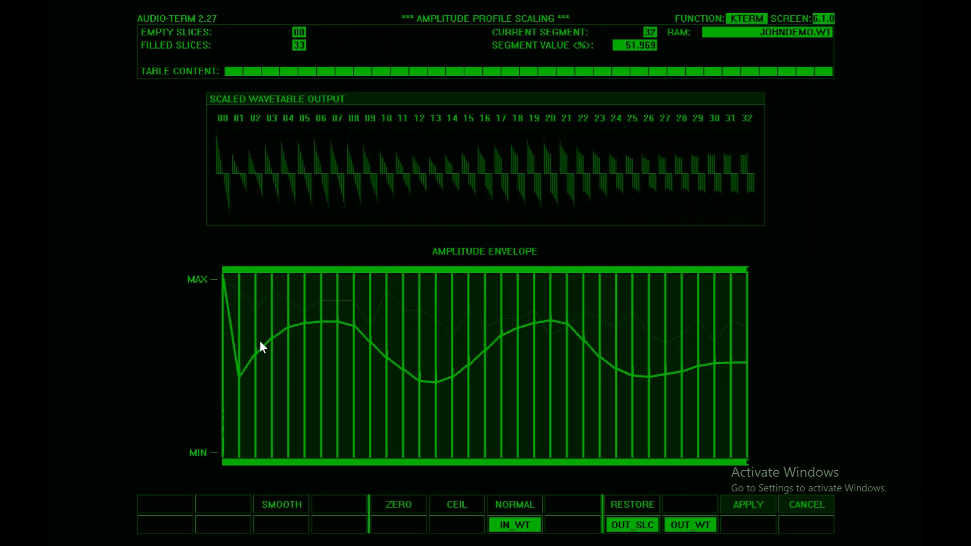
{"action": "left_click_drag", "start_coordinate": [259, 341], "coordinate": [224, 343]}
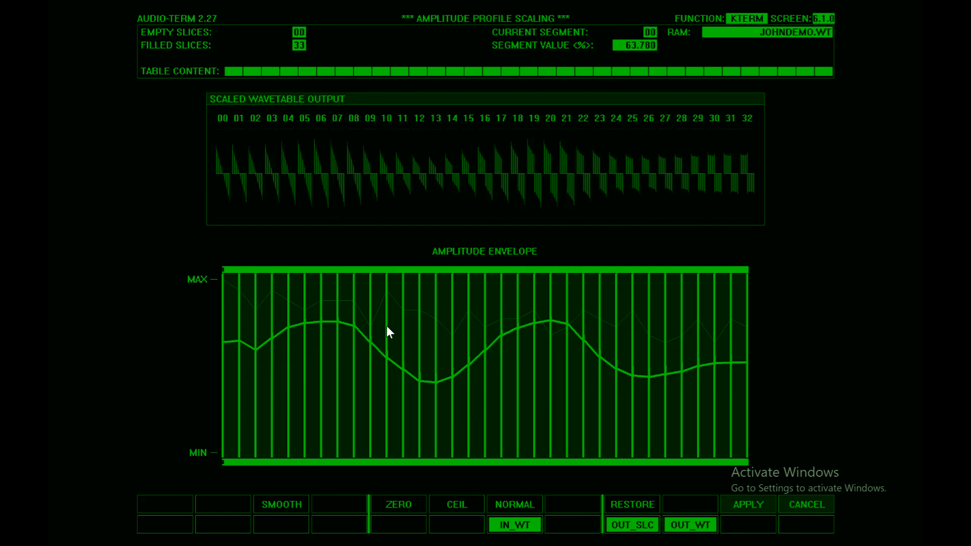
{"action": "left_click", "coordinate": [515, 505]}
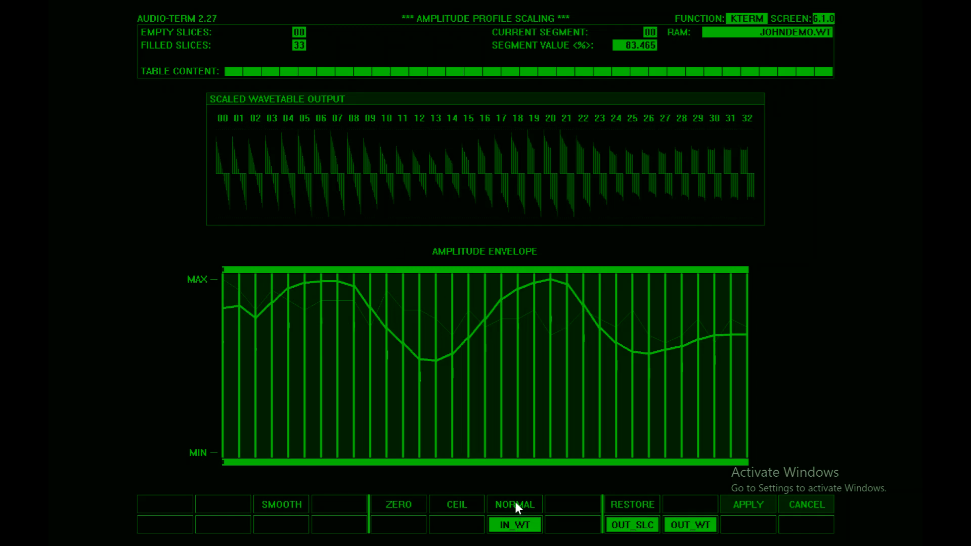
- Restore the original amplitude envelope, leaving the scaling unapplied, and open the slice order matrix
{"action": "left_click", "coordinate": [635, 505]}
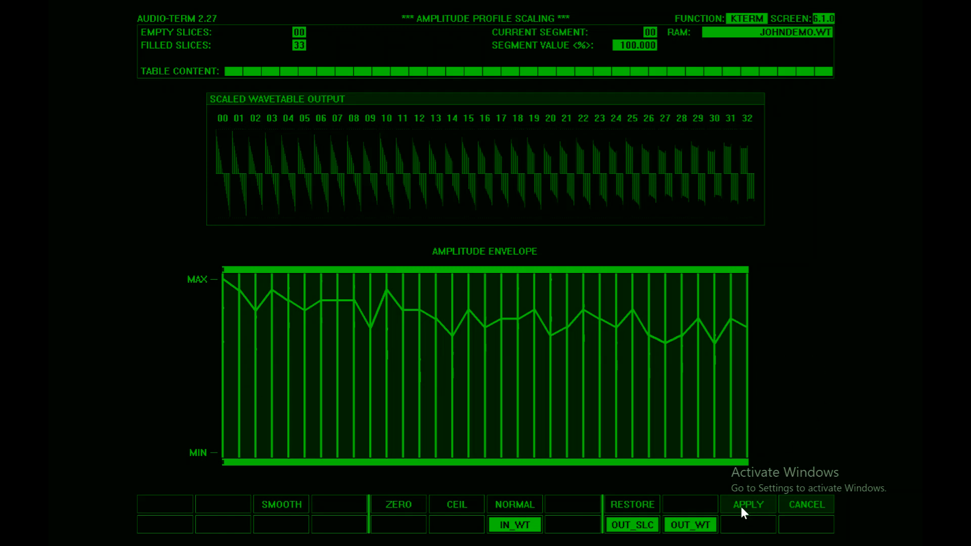
{"action": "left_click", "coordinate": [806, 505]}
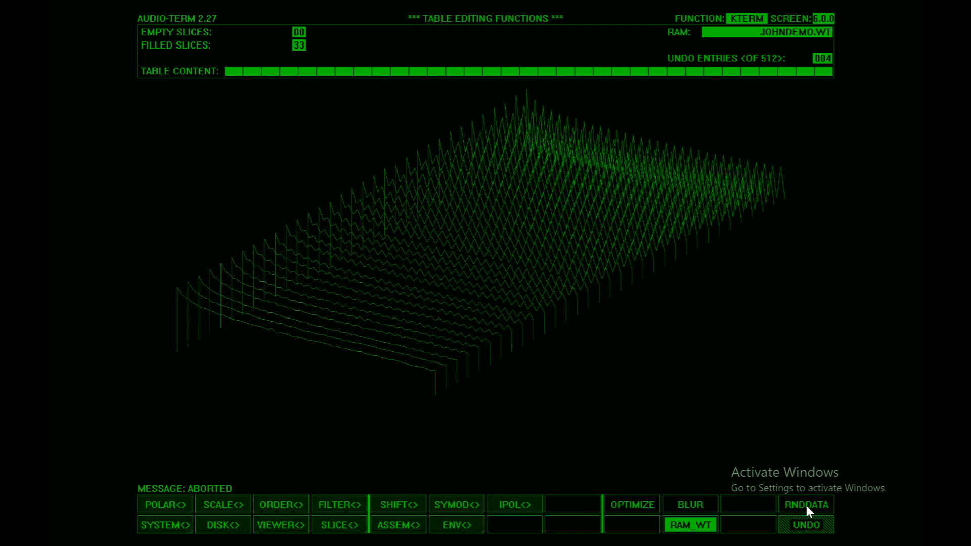
{"action": "left_click", "coordinate": [277, 506]}
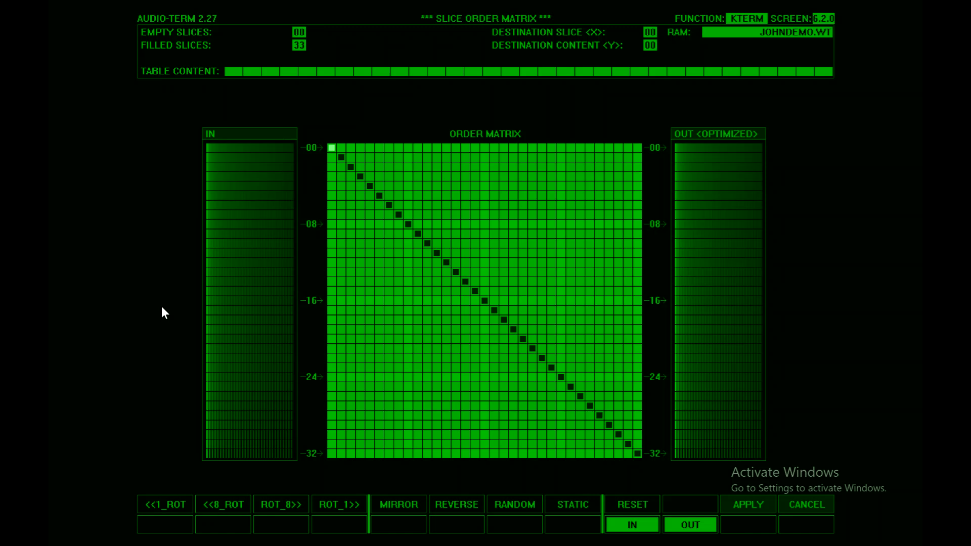
- Switch to Paint, locate the illus picture on the Desktop through its file browser, and preview it in Photos
{"action": "key", "text": "super"}
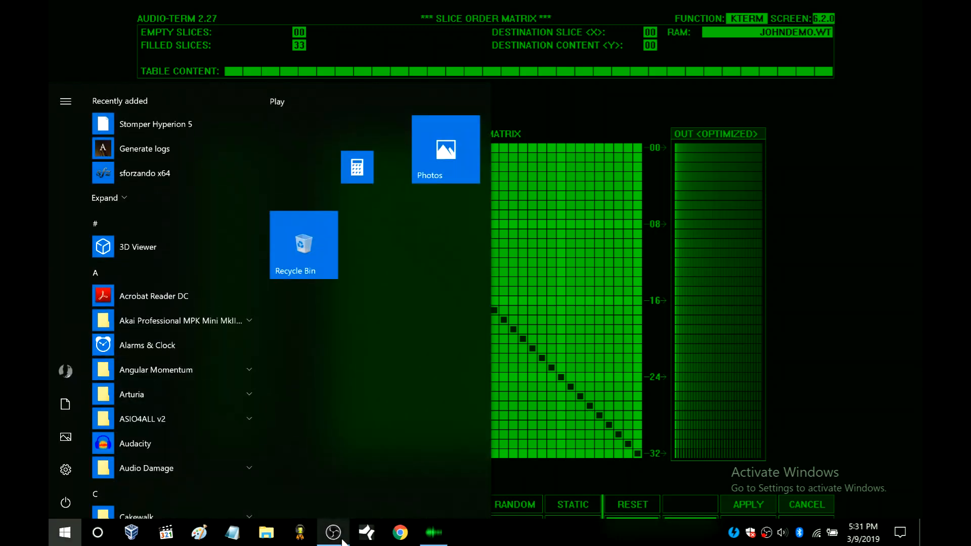
{"action": "left_click", "coordinate": [200, 532]}
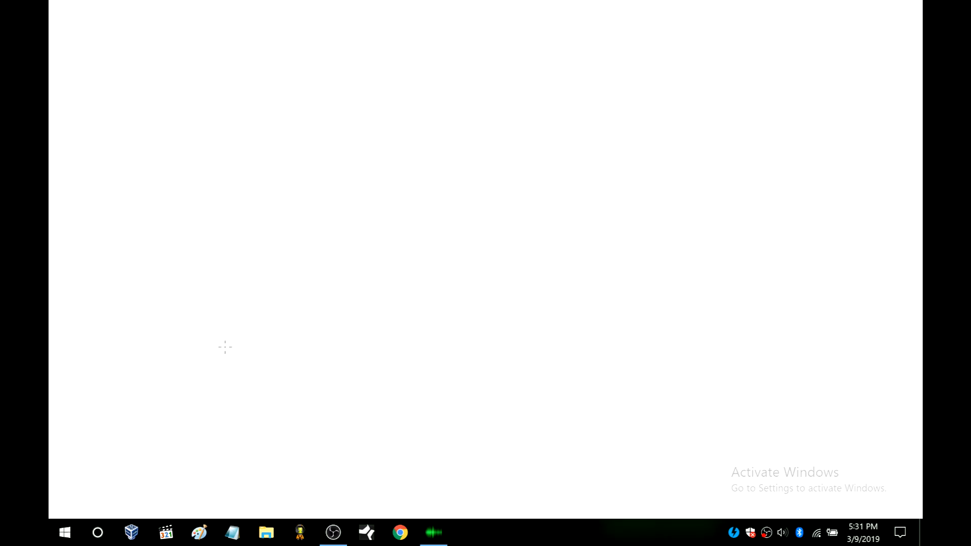
{"action": "left_click", "coordinate": [68, 27]}
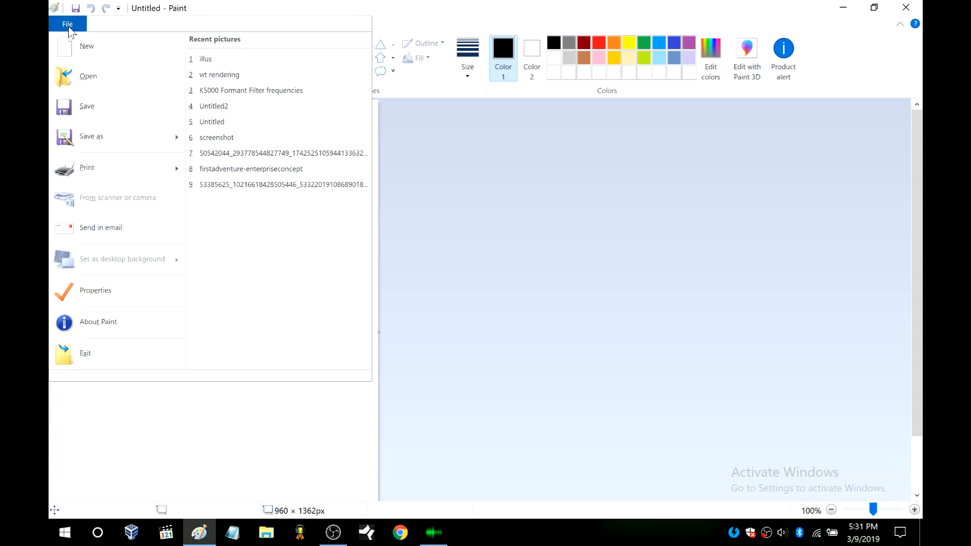
{"action": "left_click", "coordinate": [87, 75]}
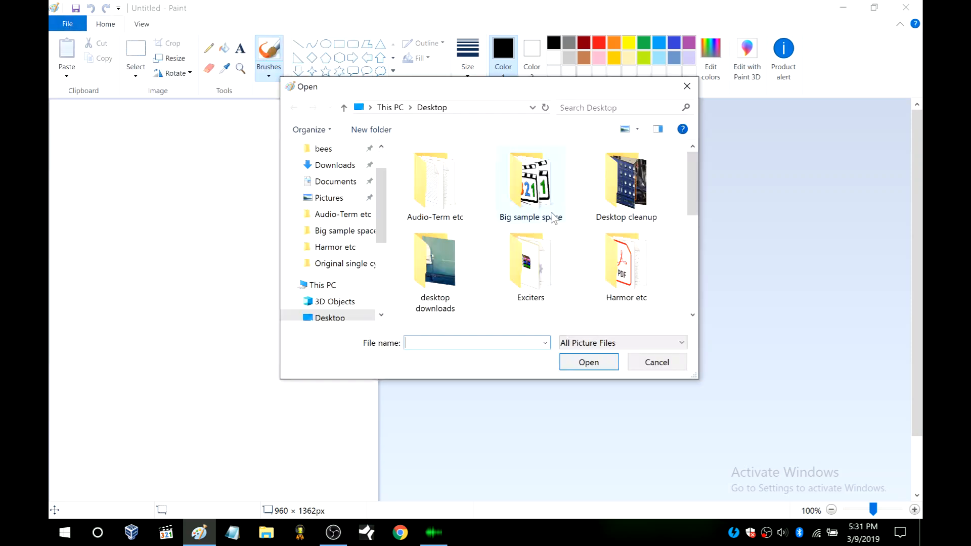
{"action": "scroll", "coordinate": [554, 218], "scroll_direction": "down", "scroll_amount": 5}
{"action": "left_click", "coordinate": [464, 276]}
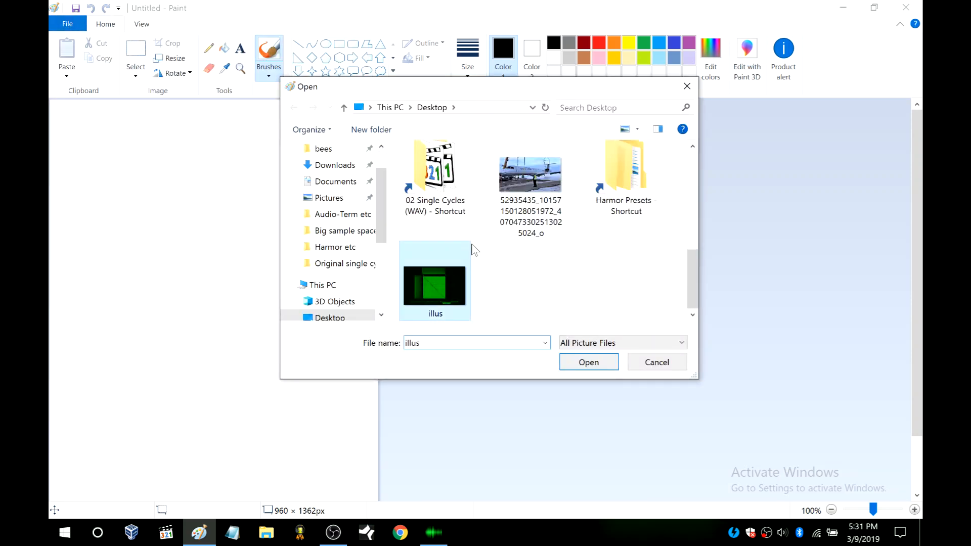
{"action": "right_click", "coordinate": [467, 250]}
{"action": "left_click", "coordinate": [634, 322]}
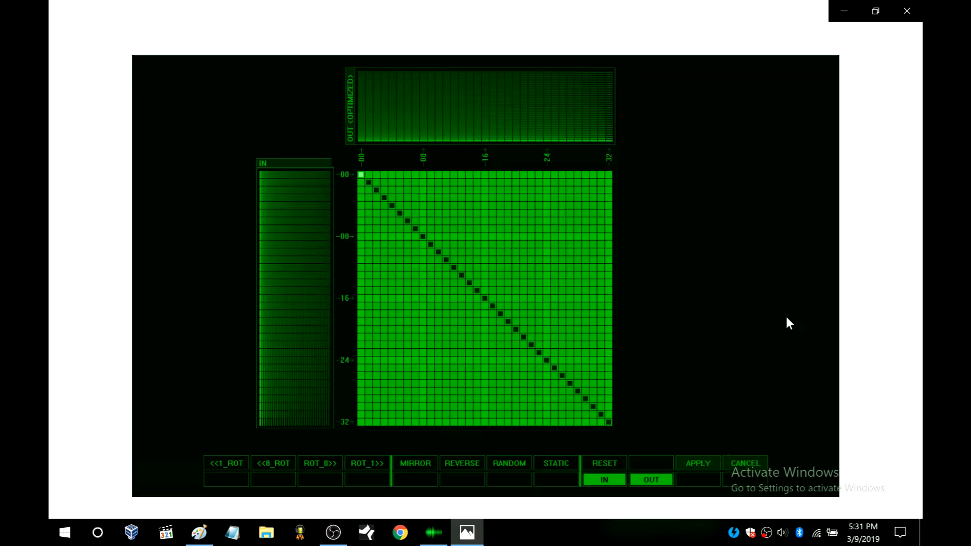
- Examine the illustration's matrix with its input and output slice axes up close, and switch back to Audio-Term
{"action": "double_click", "coordinate": [490, 283]}
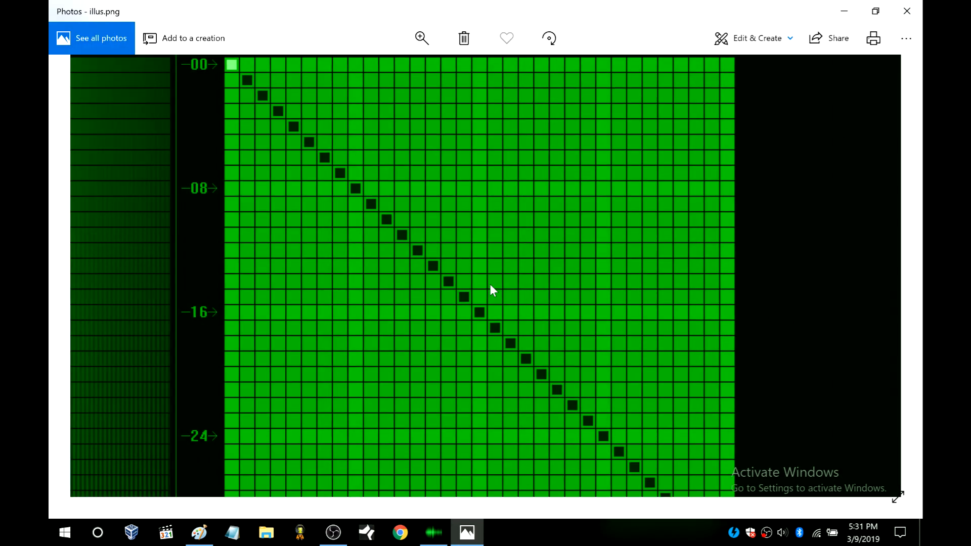
{"action": "left_click_drag", "start_coordinate": [438, 204], "coordinate": [482, 420]}
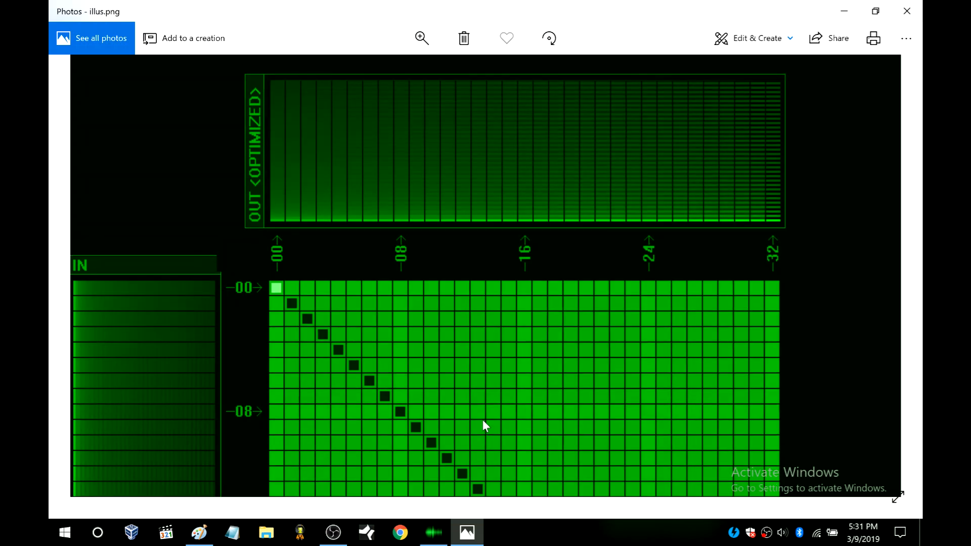
{"action": "left_click_drag", "start_coordinate": [403, 351], "coordinate": [514, 339]}
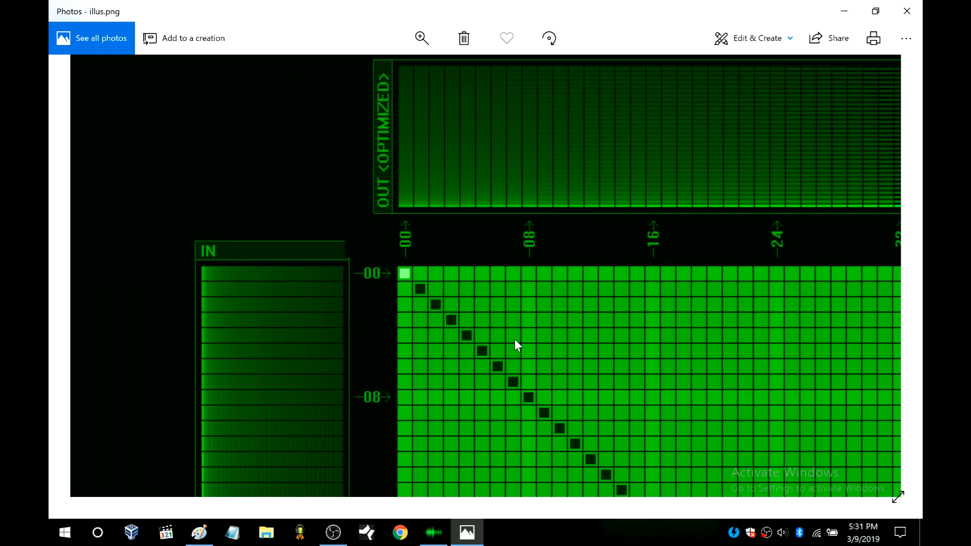
{"action": "double_click", "coordinate": [581, 340]}
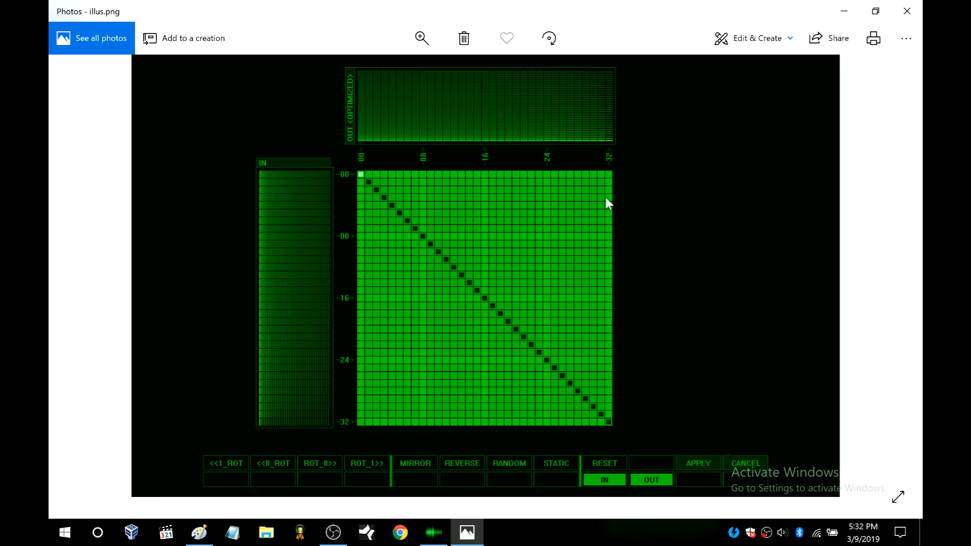
{"action": "left_click", "coordinate": [436, 532]}
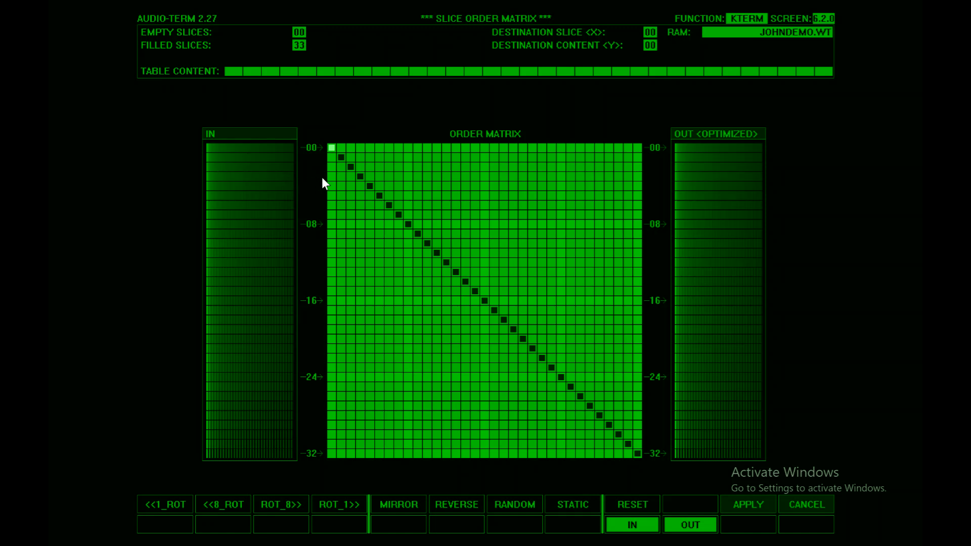
- Assign content 03 to destination slice 32, remap two more slices including slice 24, and cancel the order changes
{"action": "left_click", "coordinate": [638, 176]}
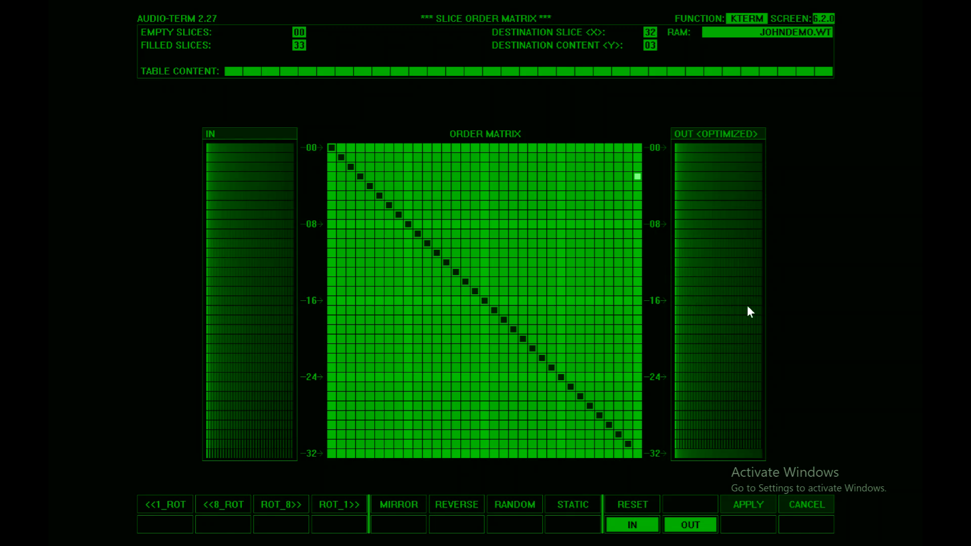
{"action": "left_click", "coordinate": [477, 146]}
{"action": "left_click", "coordinate": [560, 167]}
{"action": "left_click", "coordinate": [803, 506]}
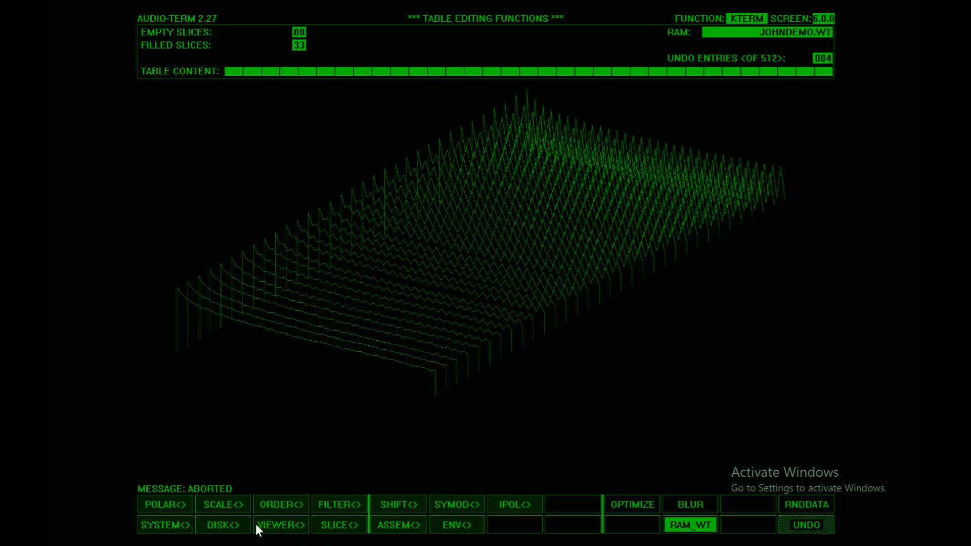
- Reopen the slice order matrix and rotate the slice order forward twelve times by one slice and twice by eight slices
{"action": "left_click", "coordinate": [272, 506]}
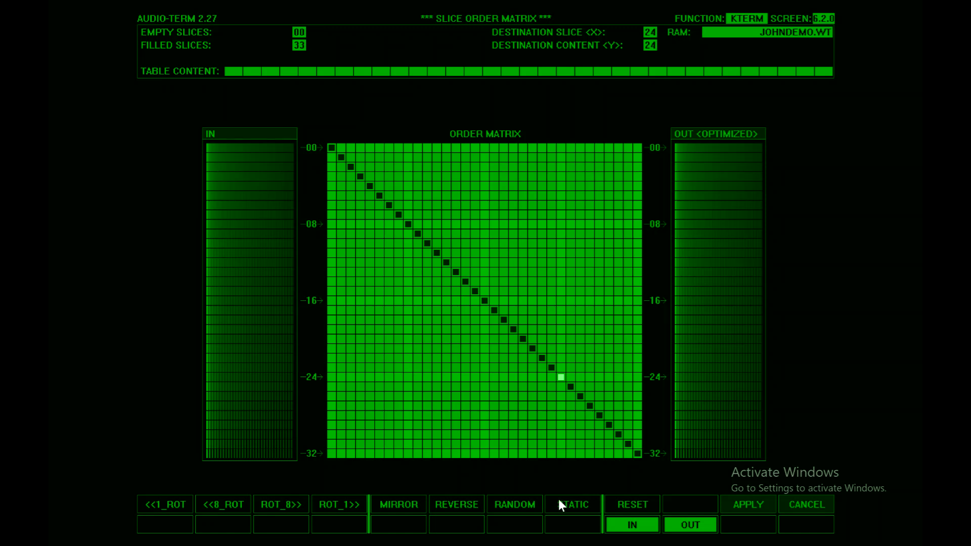
{"action": "left_click", "coordinate": [333, 504]}
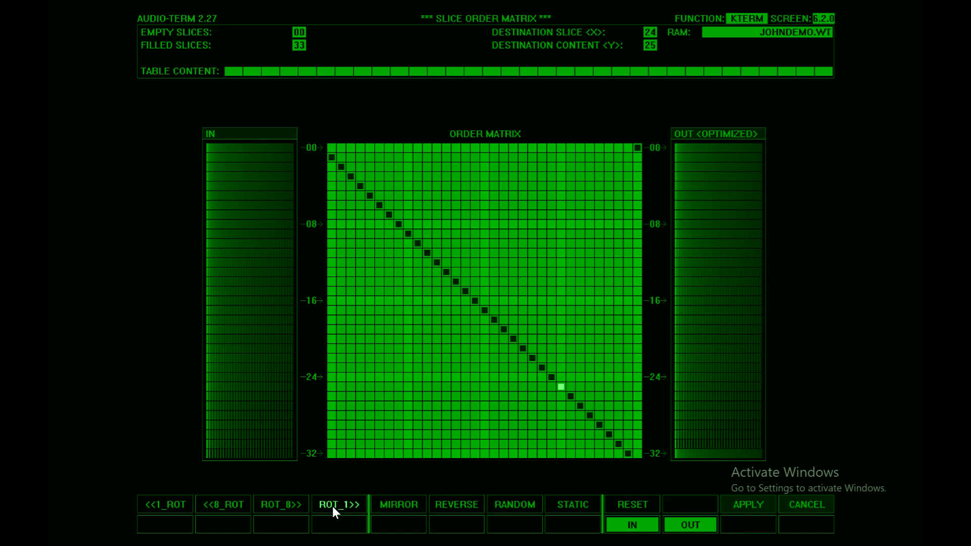
{"action": "left_click", "coordinate": [333, 505]}
{"action": "left_click", "coordinate": [332, 505]}
{"action": "left_click", "coordinate": [332, 504]}
{"action": "left_click", "coordinate": [333, 505]}
{"action": "left_click", "coordinate": [332, 504]}
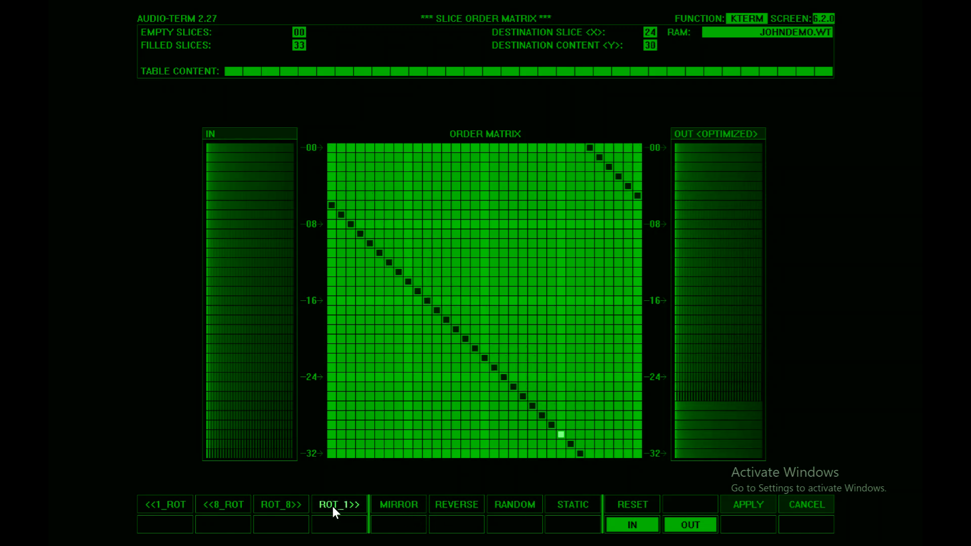
{"action": "left_click", "coordinate": [333, 504]}
{"action": "left_click", "coordinate": [333, 505]}
{"action": "left_click", "coordinate": [332, 504]}
{"action": "left_click", "coordinate": [332, 505]}
{"action": "left_click", "coordinate": [332, 505]}
{"action": "left_click", "coordinate": [332, 505]}
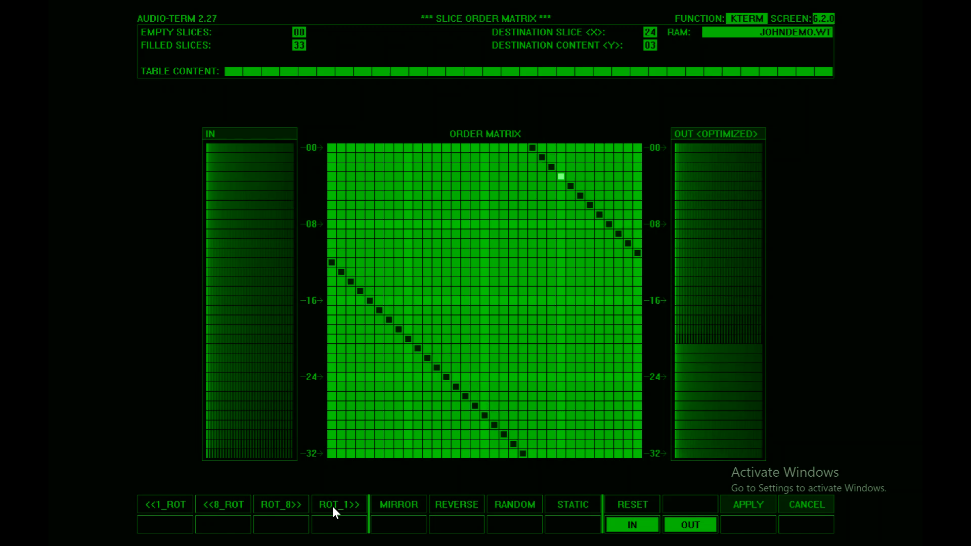
{"action": "left_click", "coordinate": [276, 506]}
{"action": "left_click", "coordinate": [275, 506]}
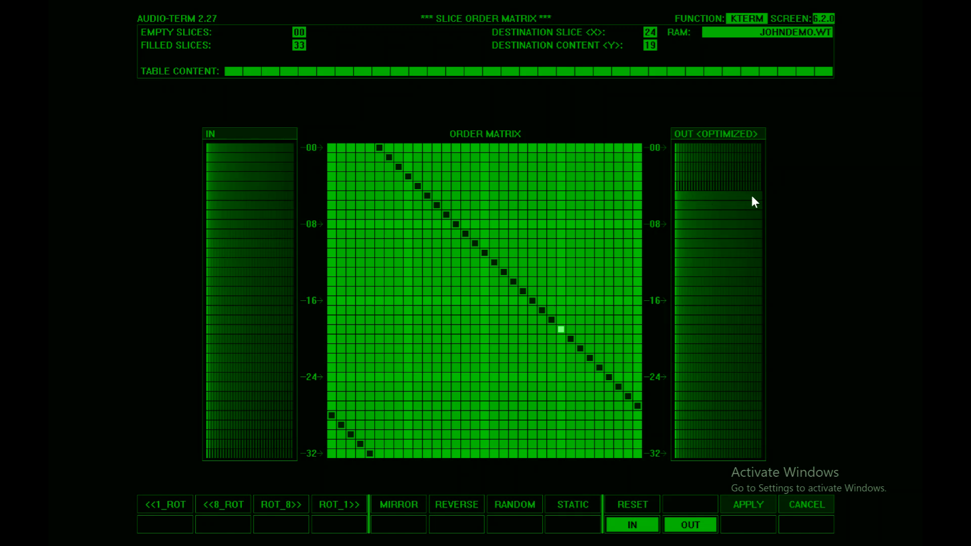
- Rotate the slice order forward four more times by one slice
{"action": "left_click", "coordinate": [346, 508]}
{"action": "left_click", "coordinate": [345, 508]}
{"action": "left_click", "coordinate": [346, 507]}
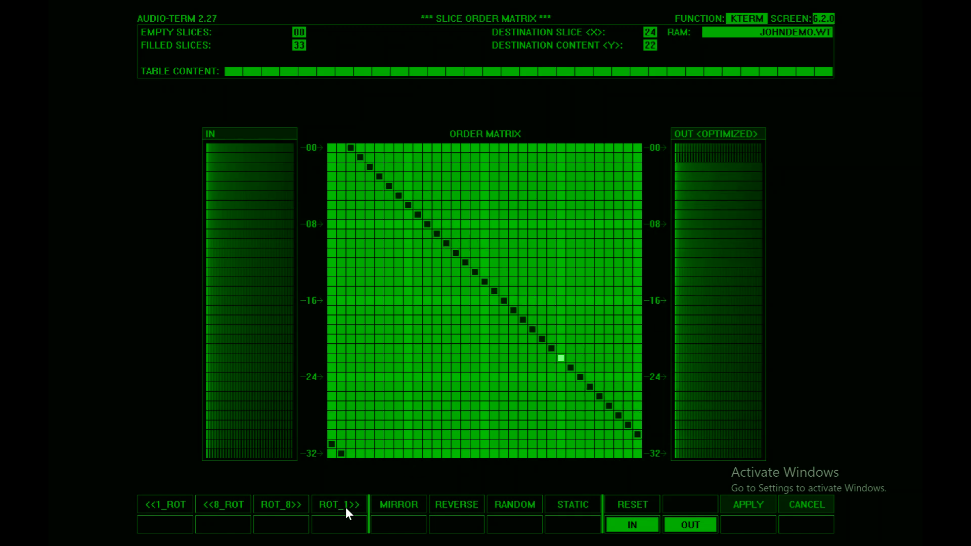
{"action": "left_click", "coordinate": [345, 507]}
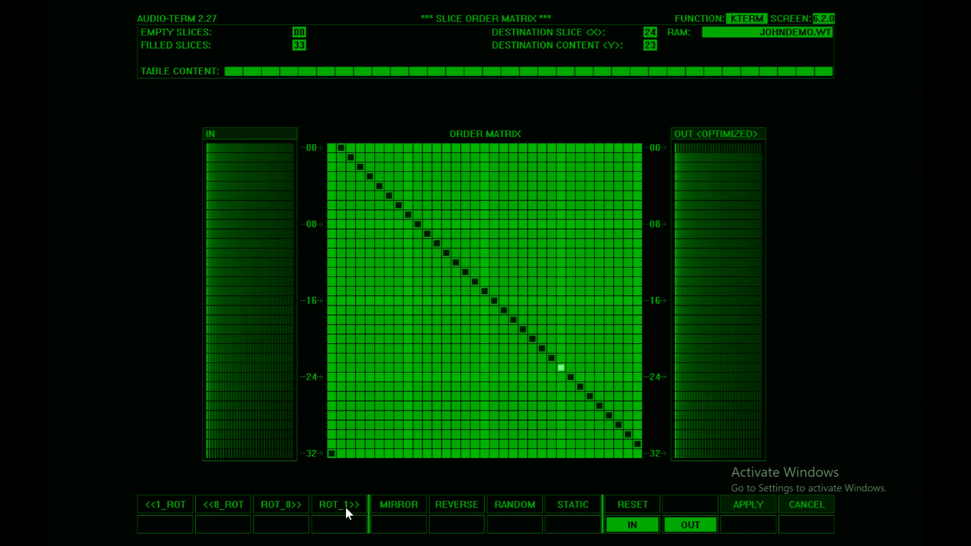
- Rotate the slice order backward nine times by one slice
{"action": "left_click", "coordinate": [172, 505]}
{"action": "left_click", "coordinate": [172, 504]}
{"action": "left_click", "coordinate": [172, 505]}
{"action": "left_click", "coordinate": [172, 504]}
{"action": "left_click", "coordinate": [172, 504]}
{"action": "left_click", "coordinate": [172, 504]}
{"action": "left_click", "coordinate": [171, 505]}
{"action": "left_click", "coordinate": [172, 505]}
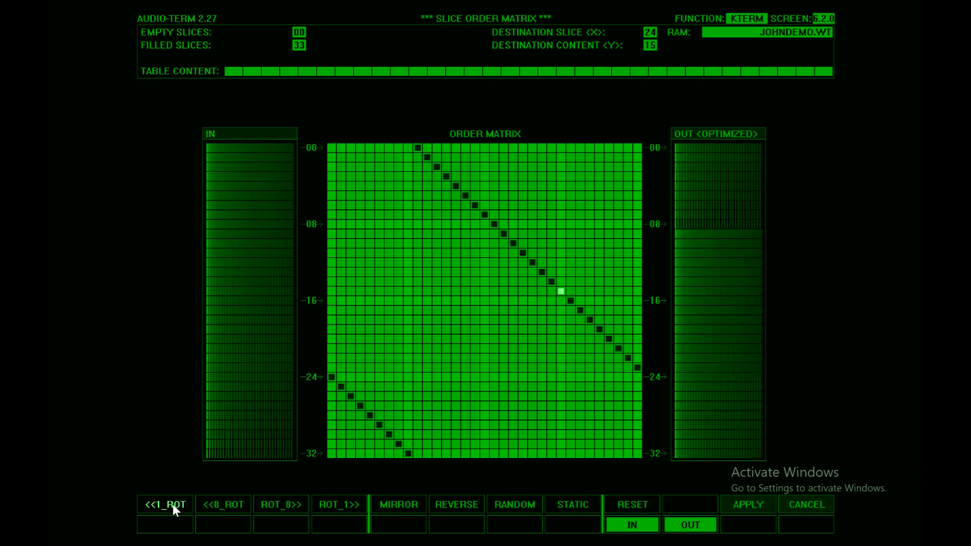
{"action": "left_click", "coordinate": [172, 504]}
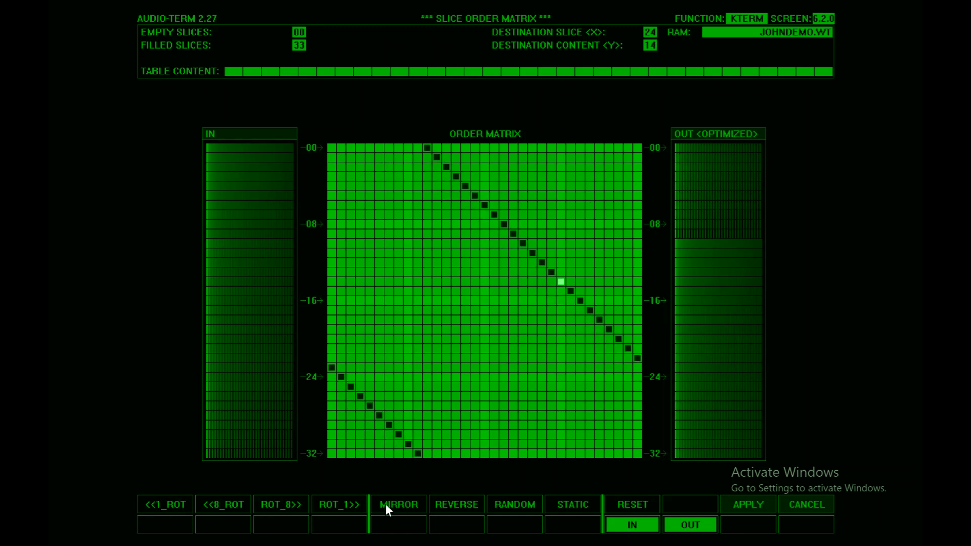
- Mirror the rotated slice order, playing the output table before and after mirroring
{"action": "left_click", "coordinate": [684, 521]}
{"action": "left_click", "coordinate": [390, 505]}
{"action": "left_click", "coordinate": [699, 524]}
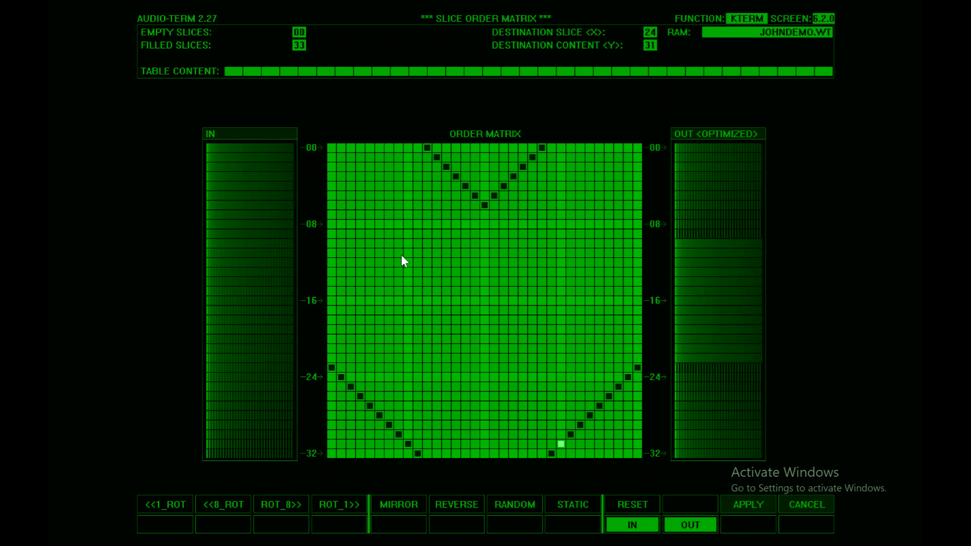
- Draw a custom order curve from content 06 at the first slice to 18 at slice 32, and reverse it three times
{"action": "mouse_move", "coordinate": [333, 207]}
{"action": "left_mouse_down"}
{"action": "mouse_move", "coordinate": [509, 281]}
{"action": "mouse_move", "coordinate": [607, 280]}
{"action": "mouse_move", "coordinate": [641, 324]}
{"action": "left_mouse_up"}
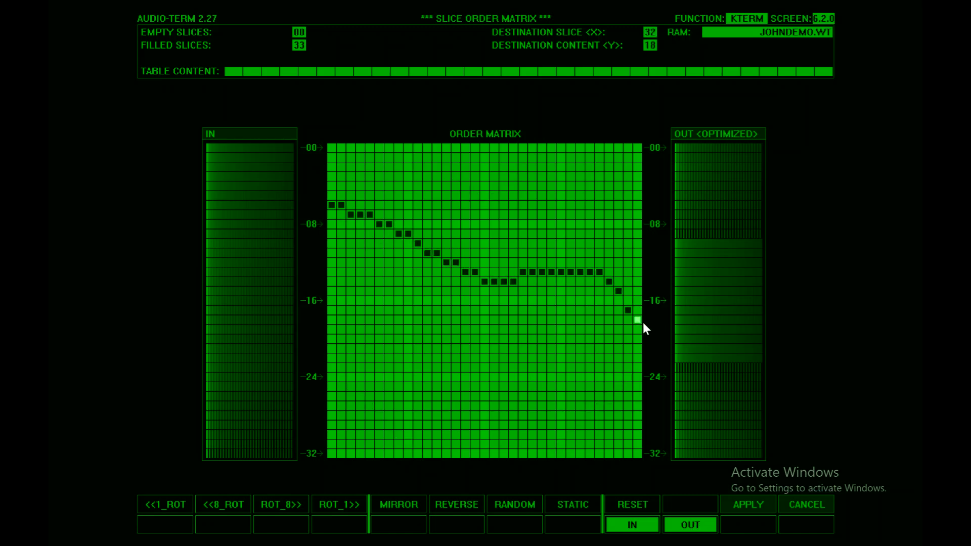
{"action": "left_click", "coordinate": [461, 504]}
{"action": "left_click", "coordinate": [461, 503]}
{"action": "left_click", "coordinate": [461, 504]}
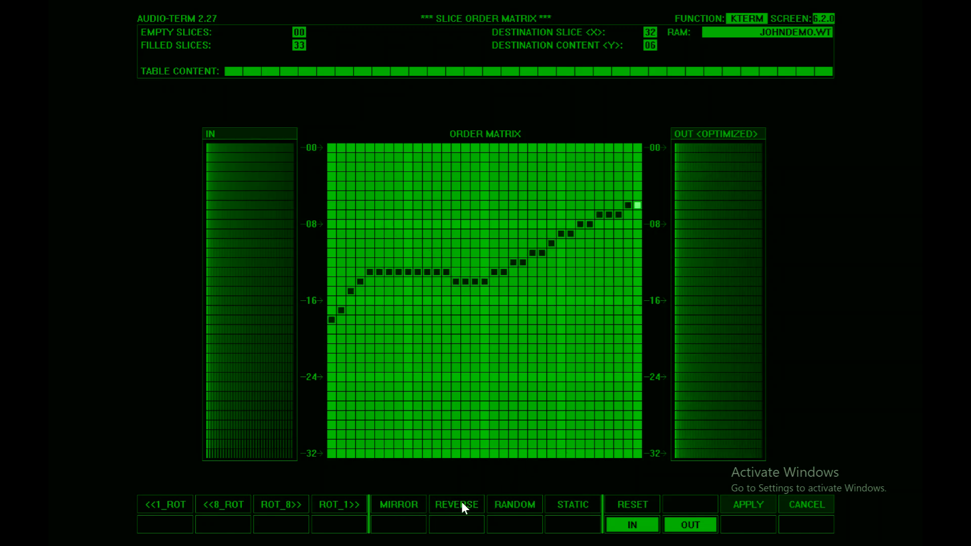
- Randomize the slice order four times
{"action": "left_click", "coordinate": [507, 499]}
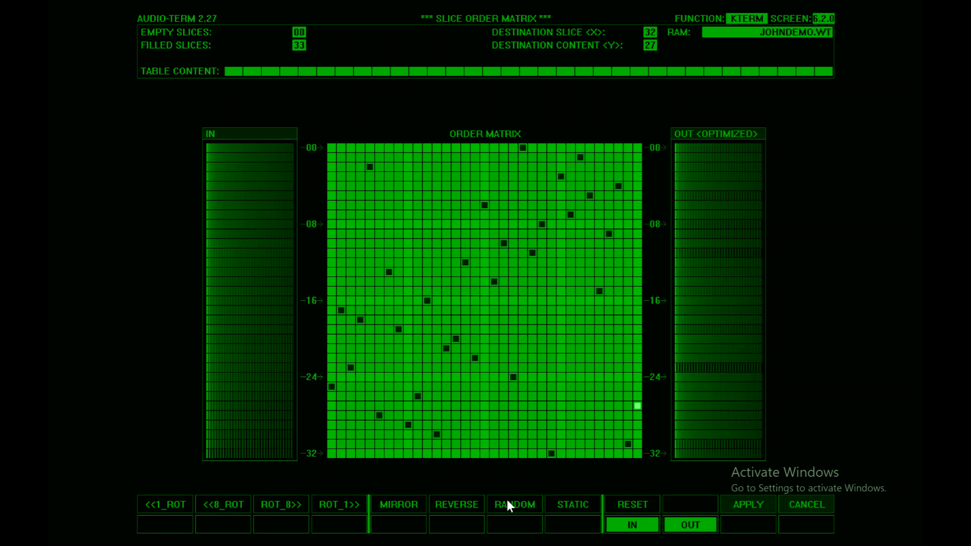
{"action": "left_click", "coordinate": [521, 504]}
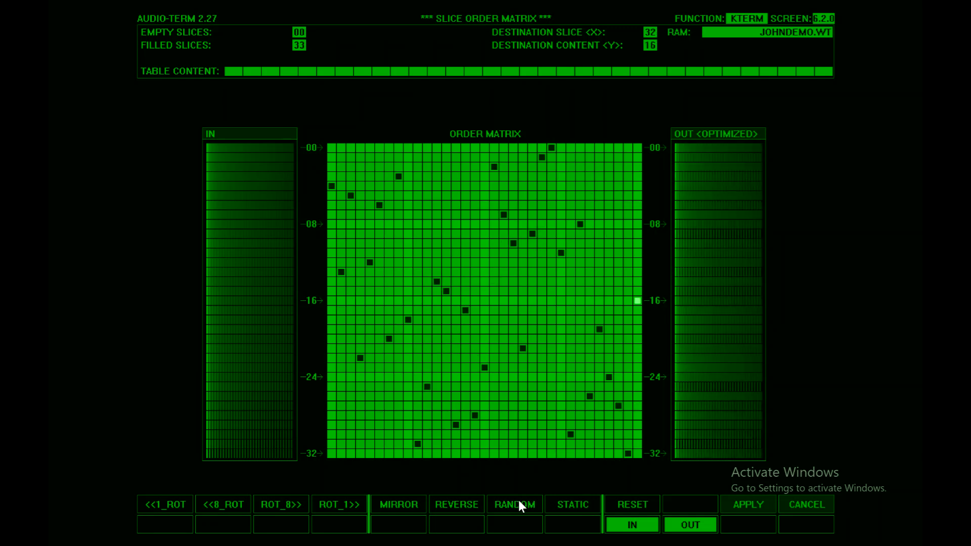
{"action": "left_click", "coordinate": [518, 500]}
{"action": "left_click", "coordinate": [517, 500]}
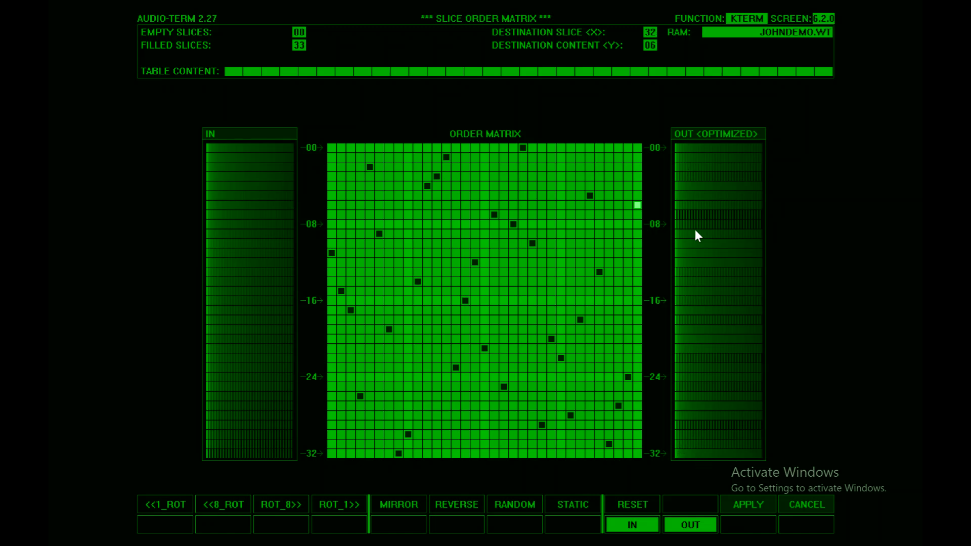
- Make the slice order static, redraw it around content 14 and around content 23, and make it static again after each drawing
{"action": "left_click", "coordinate": [585, 505]}
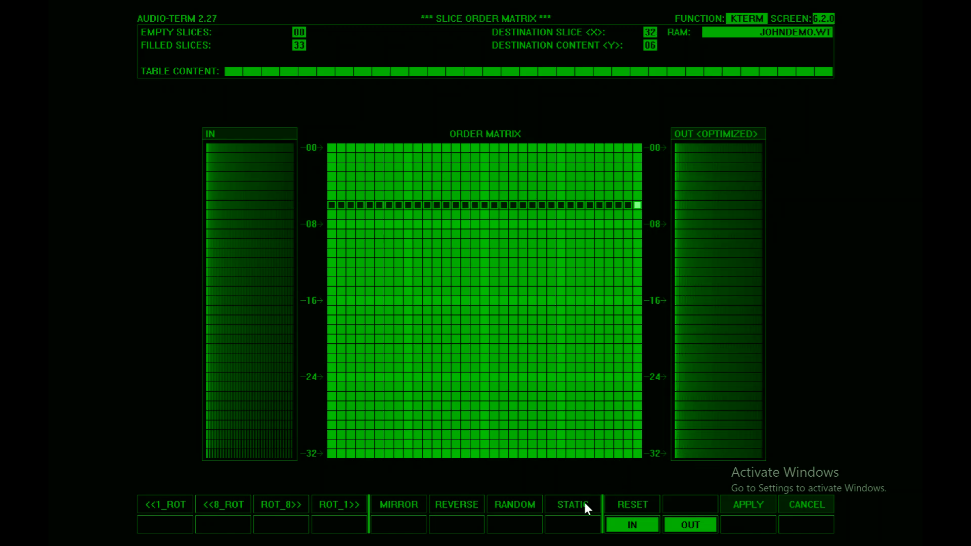
{"action": "left_click_drag", "start_coordinate": [330, 273], "coordinate": [631, 284]}
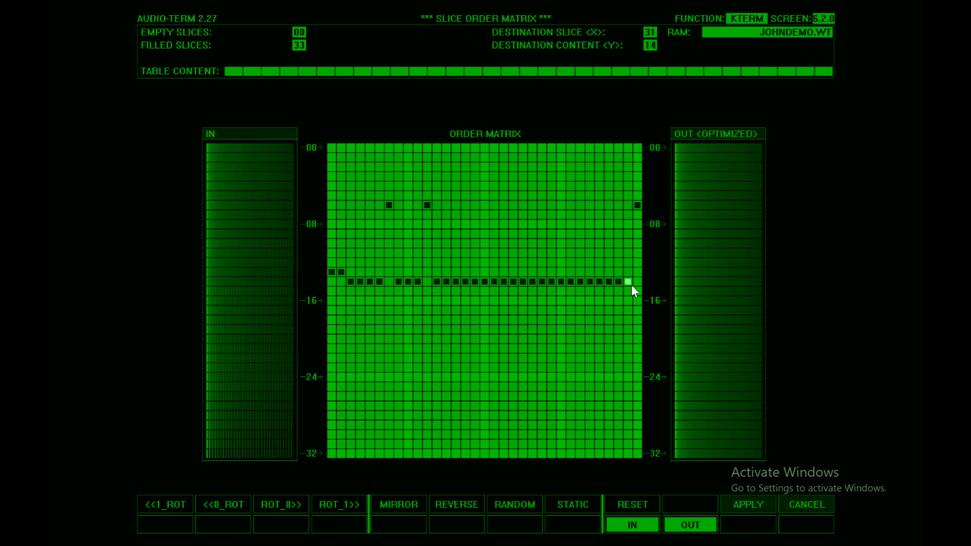
{"action": "left_click", "coordinate": [574, 500]}
{"action": "left_click_drag", "start_coordinate": [401, 385], "coordinate": [615, 372]}
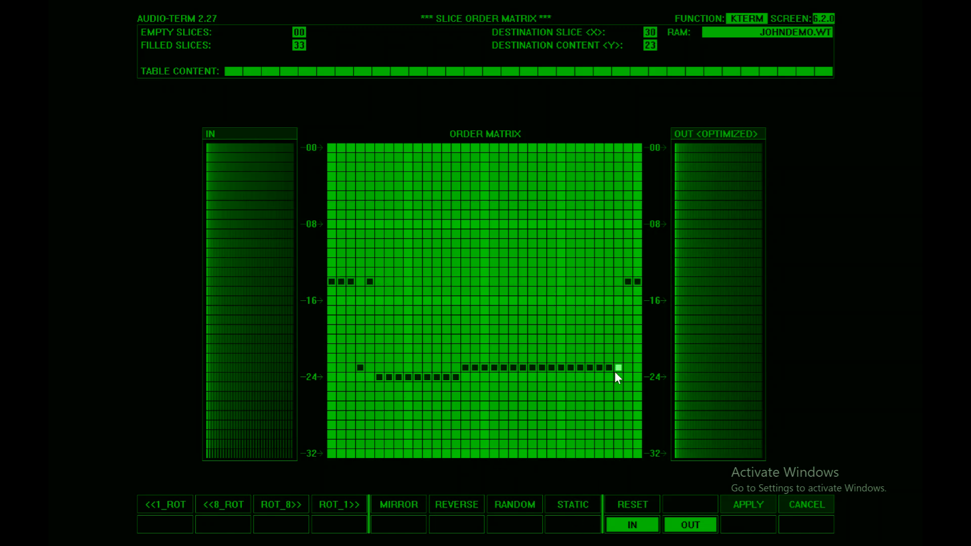
{"action": "left_click", "coordinate": [570, 499]}
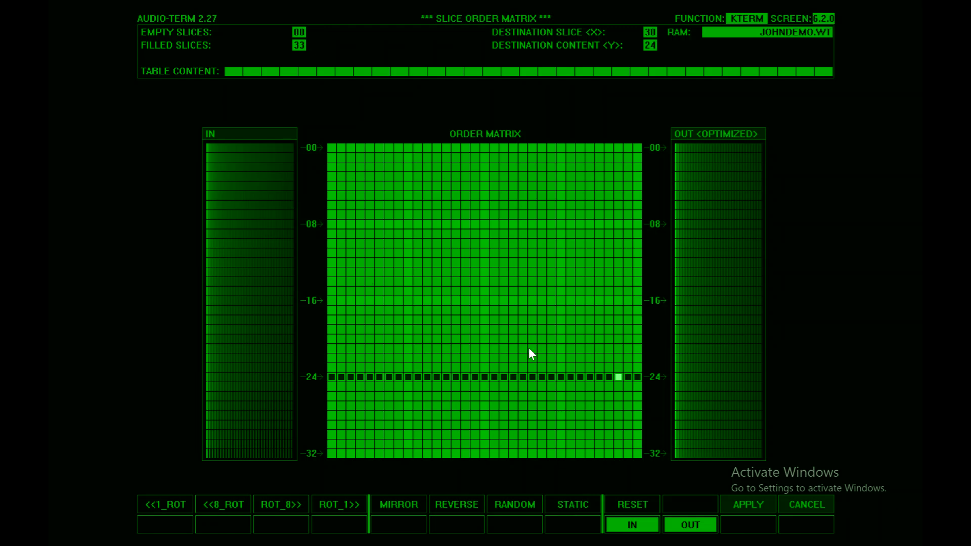
- Draw a stepped slice order around contents 06, 09 and 11, and make all slices static at content 10
{"action": "left_click_drag", "start_coordinate": [357, 208], "coordinate": [415, 204]}
{"action": "mouse_move", "coordinate": [440, 235]}
{"action": "left_mouse_down"}
{"action": "mouse_move", "coordinate": [489, 230]}
{"action": "mouse_move", "coordinate": [507, 253]}
{"action": "mouse_move", "coordinate": [637, 248]}
{"action": "mouse_move", "coordinate": [627, 253]}
{"action": "left_mouse_up"}
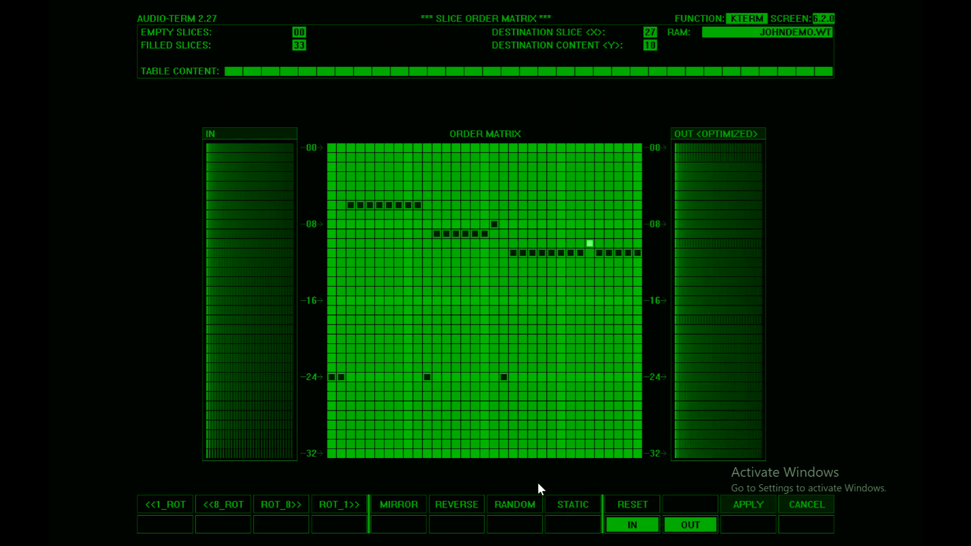
{"action": "left_click", "coordinate": [552, 505]}
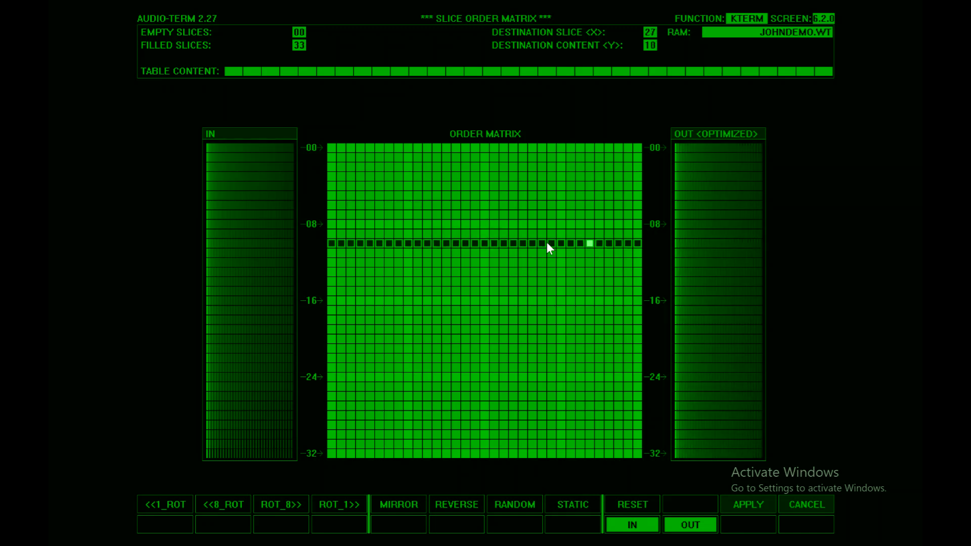
- Reset the slice order and leave the order matrix without applying it
{"action": "left_click", "coordinate": [625, 505]}
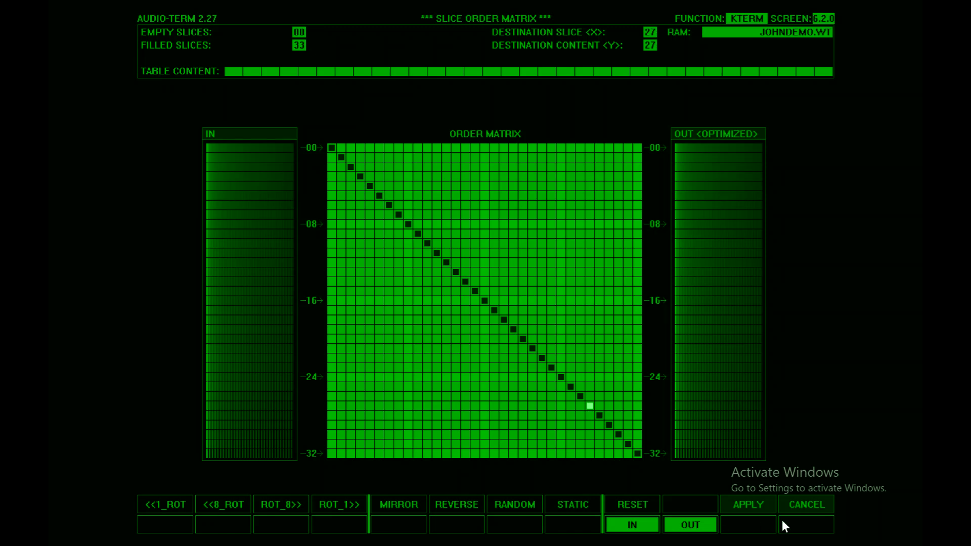
{"action": "left_click", "coordinate": [814, 505]}
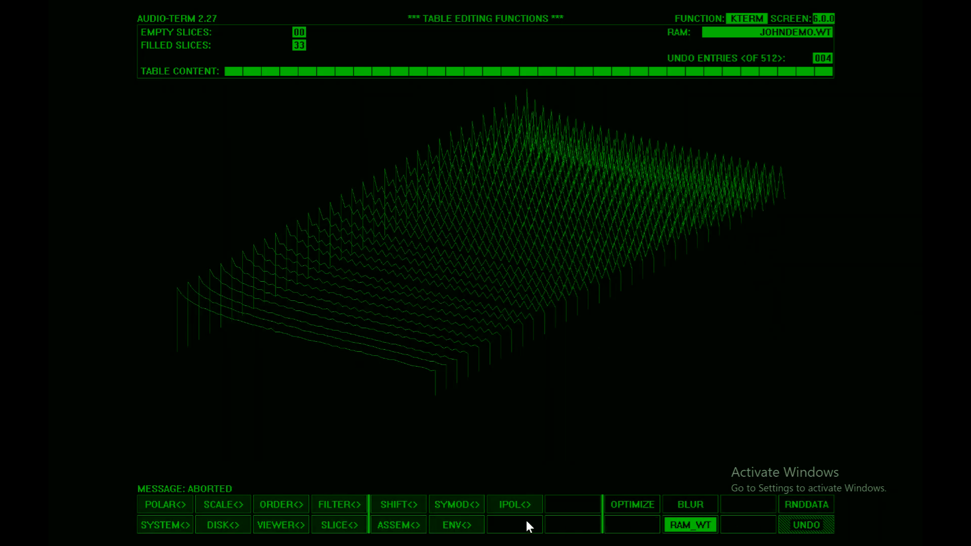
- In the filter shape editor, draw a near-minimum filter shape across partials 00 to 63 twice, playing the output after each drawing
{"action": "left_click", "coordinate": [337, 506]}
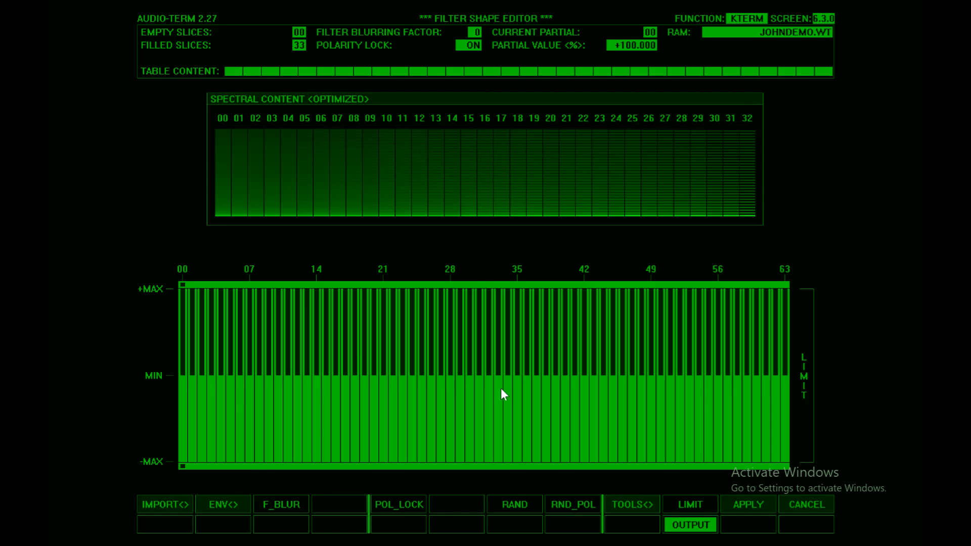
{"action": "mouse_move", "coordinate": [183, 374]}
{"action": "left_mouse_down"}
{"action": "mouse_move", "coordinate": [571, 383]}
{"action": "mouse_move", "coordinate": [791, 366]}
{"action": "left_mouse_up"}
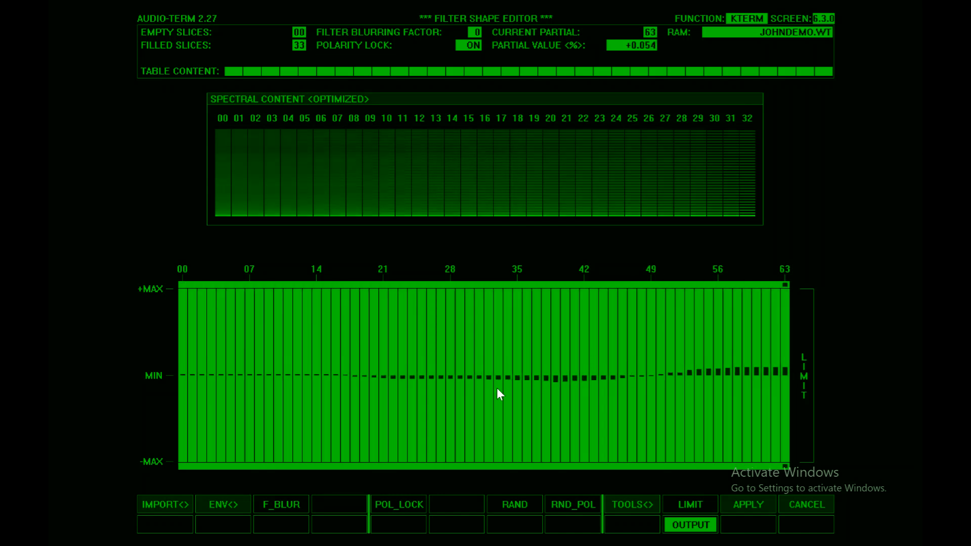
{"action": "left_click", "coordinate": [696, 526]}
{"action": "left_click_drag", "start_coordinate": [180, 374], "coordinate": [785, 374]}
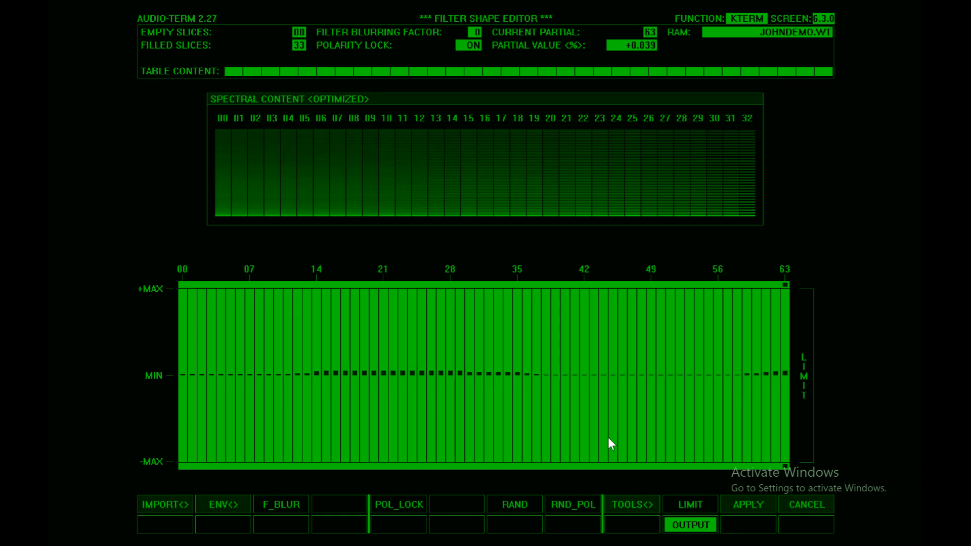
{"action": "left_click", "coordinate": [681, 527]}
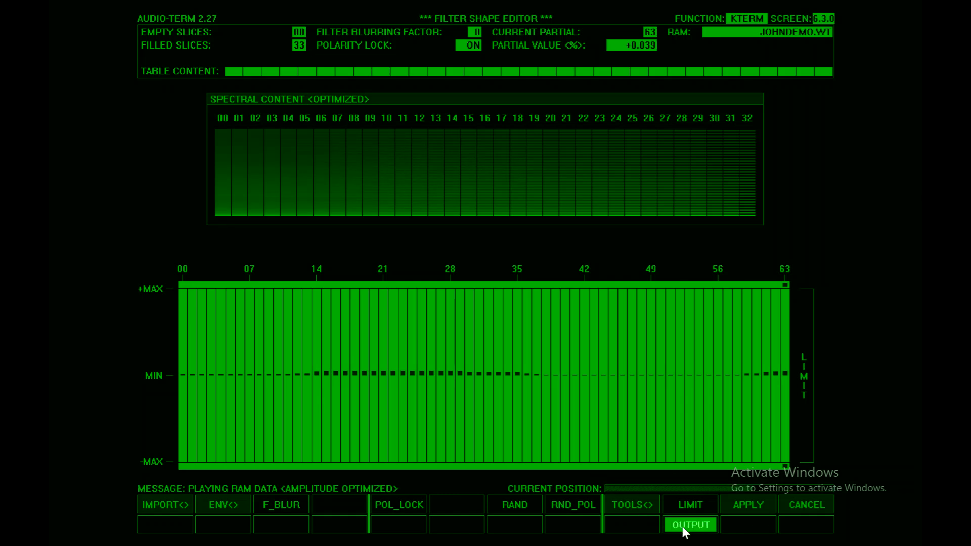